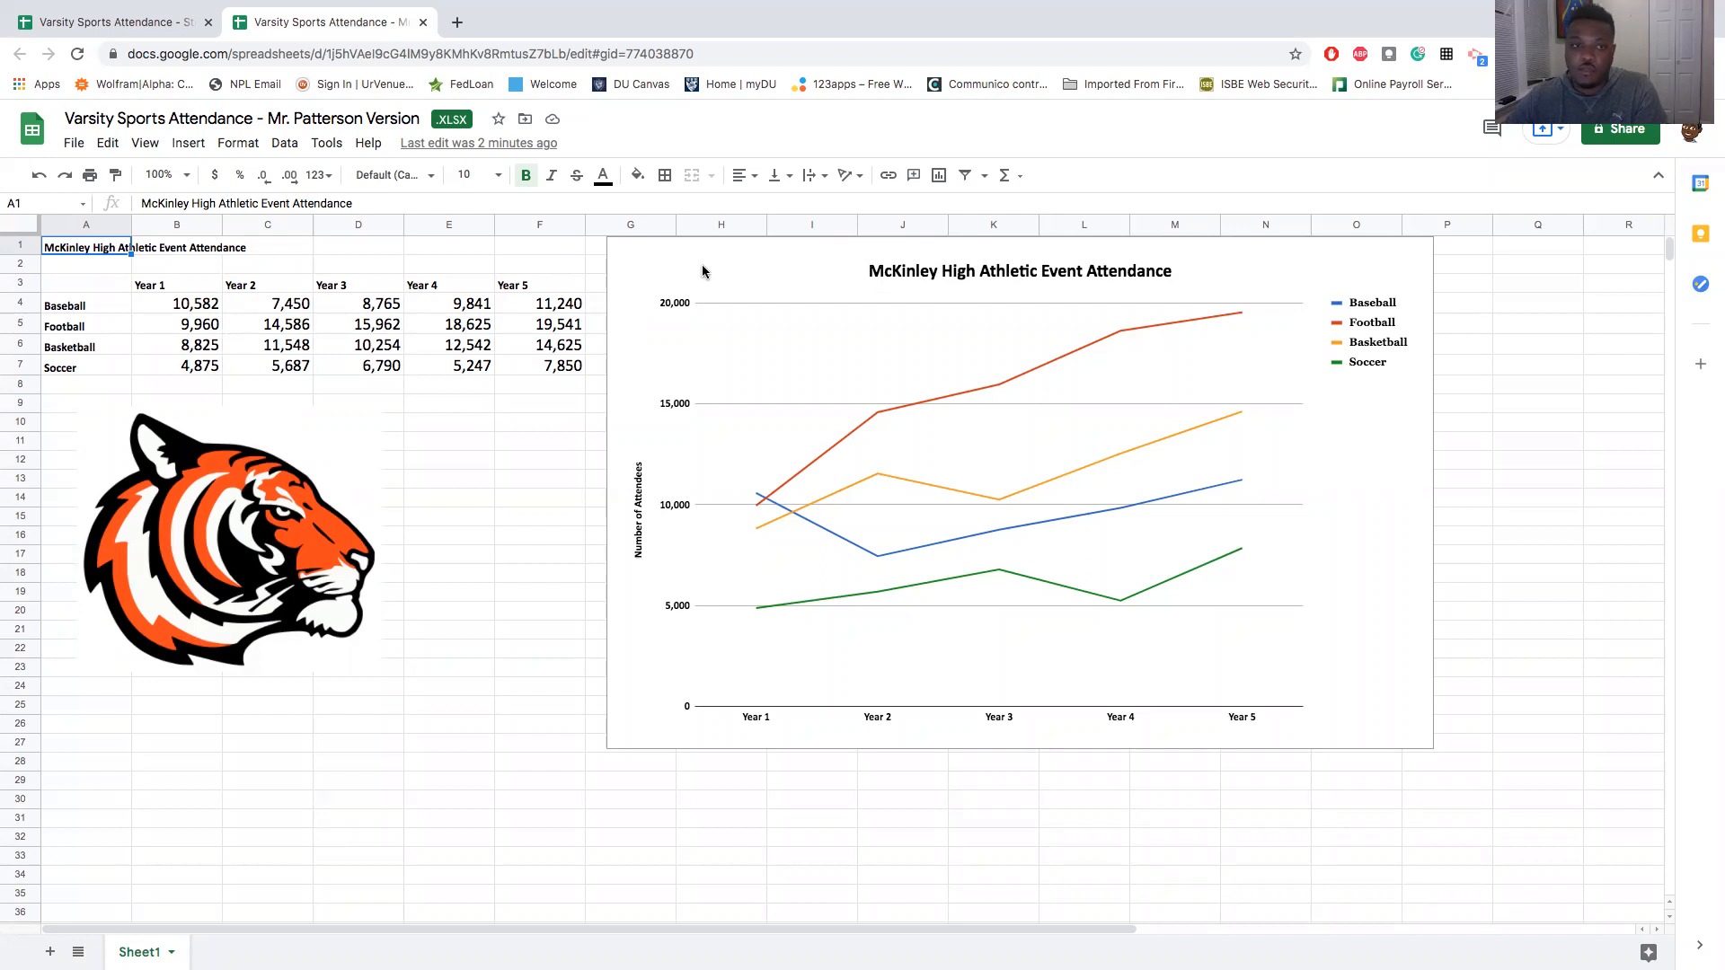
- Insert a line chart from the attendance data in A3:F7 of the Student Version spreadsheet and move it beside the table
left_click(765, 285)
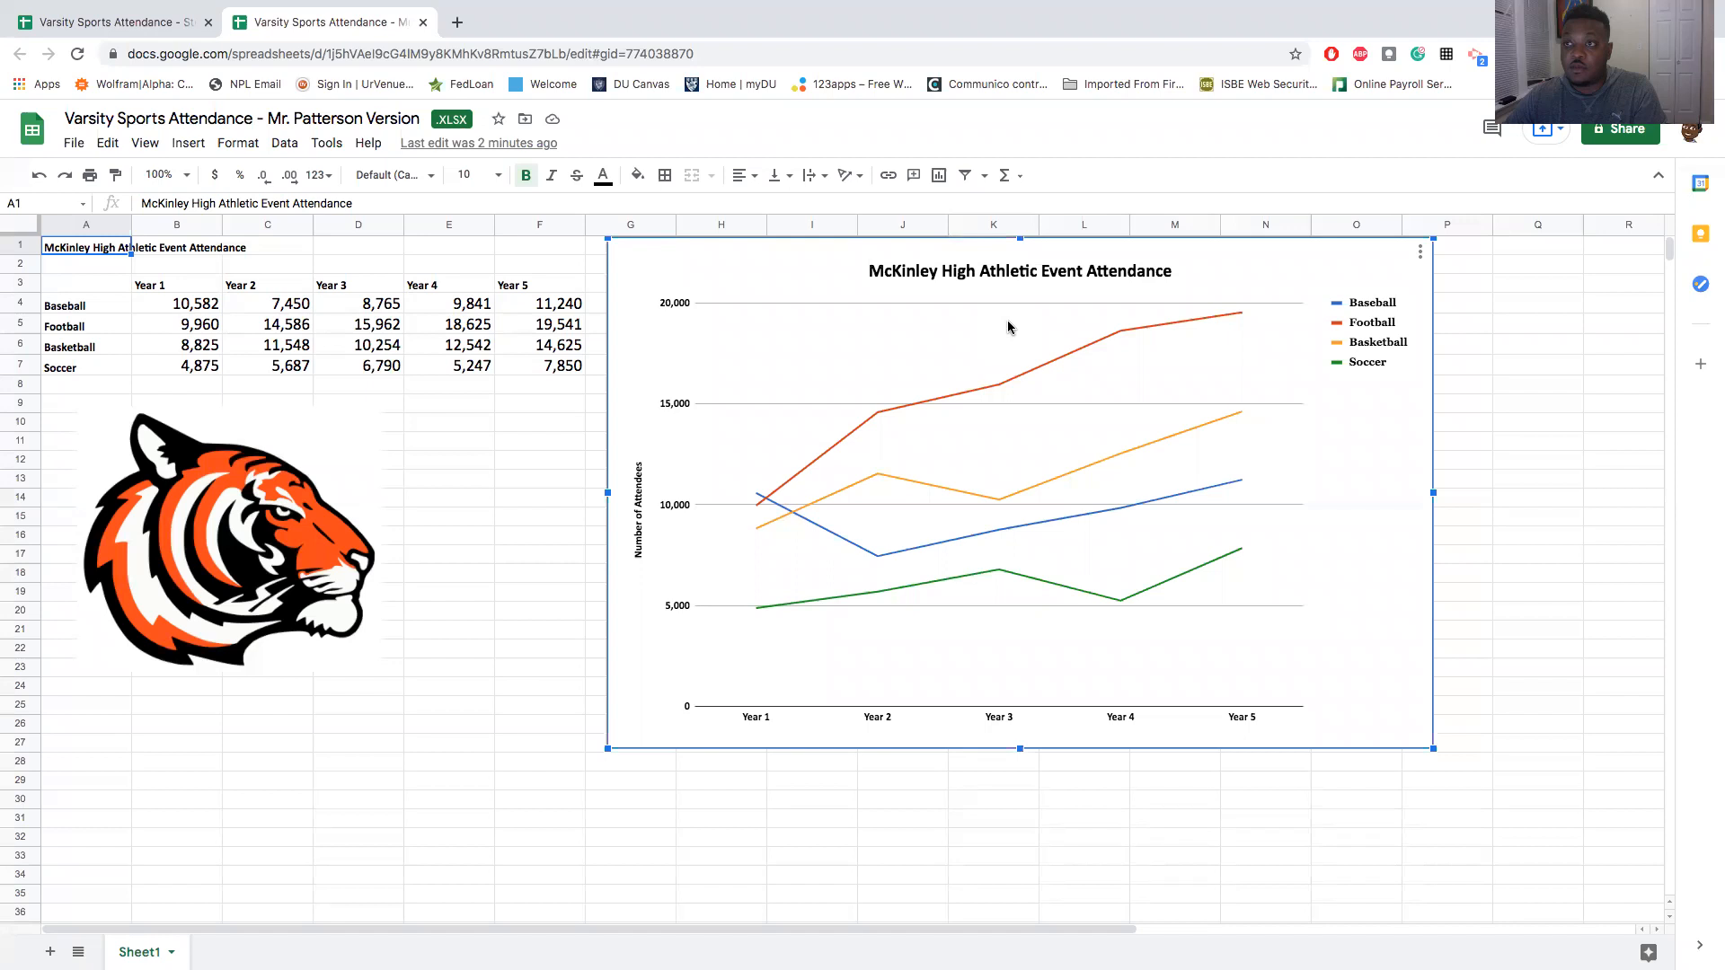
left_click(104, 23)
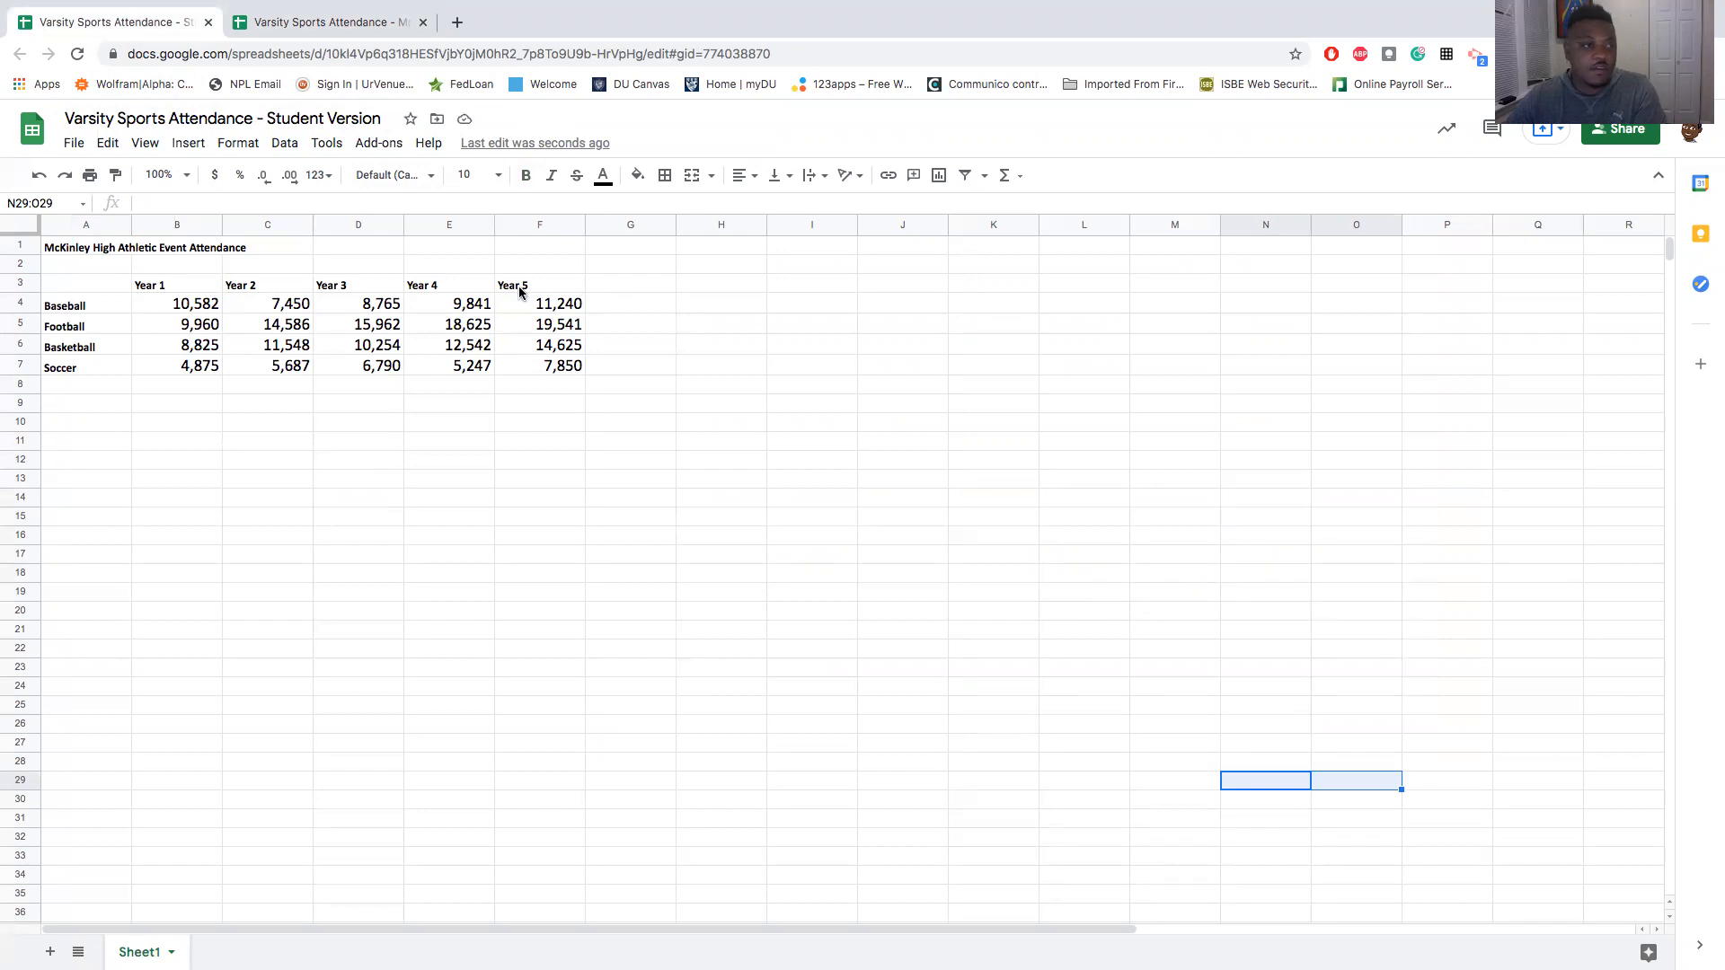
left_click(527, 368)
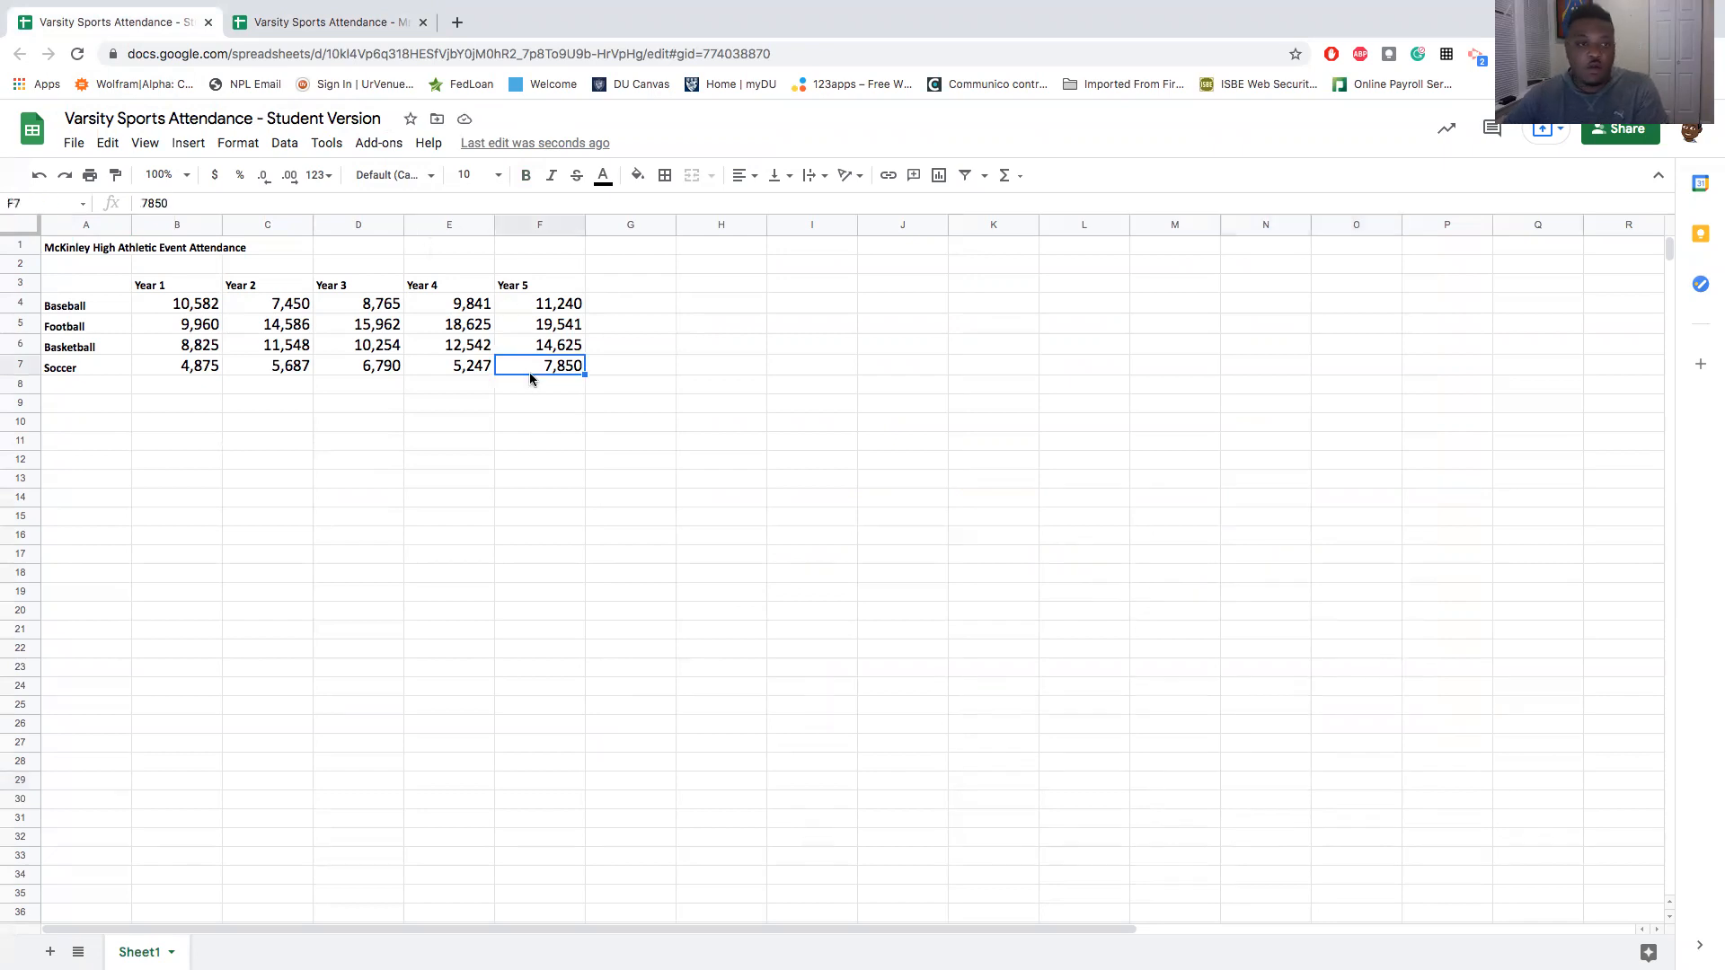
left_click_drag(84, 286, 564, 366)
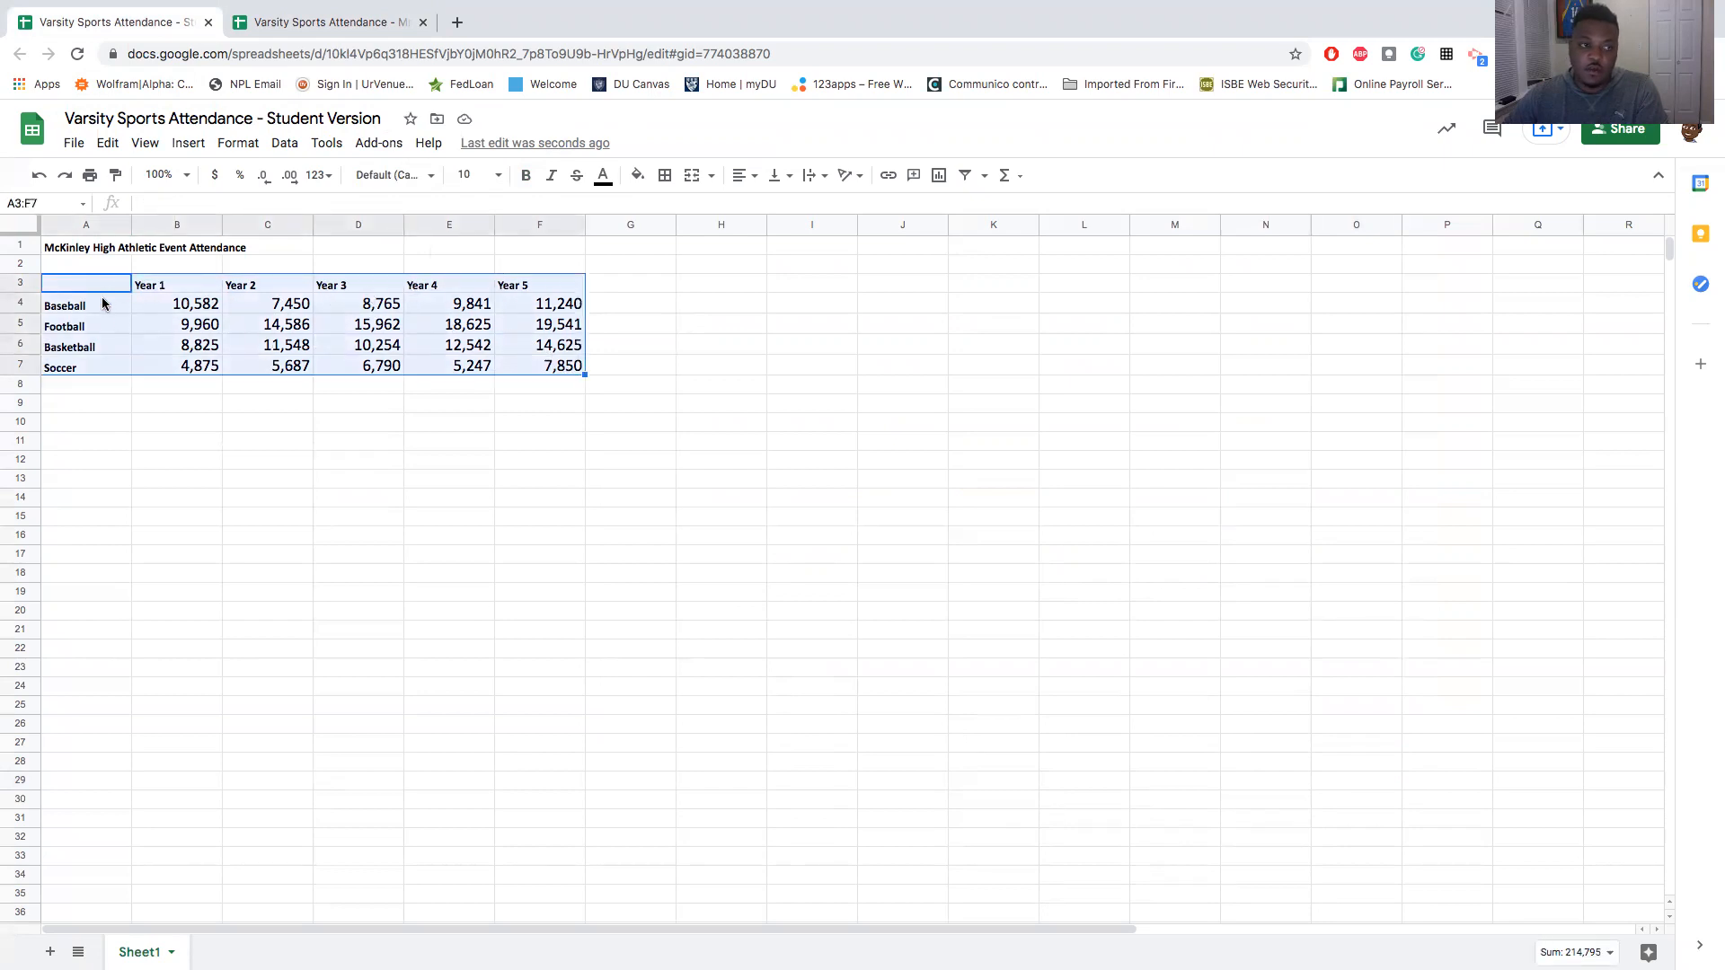
left_click(197, 147)
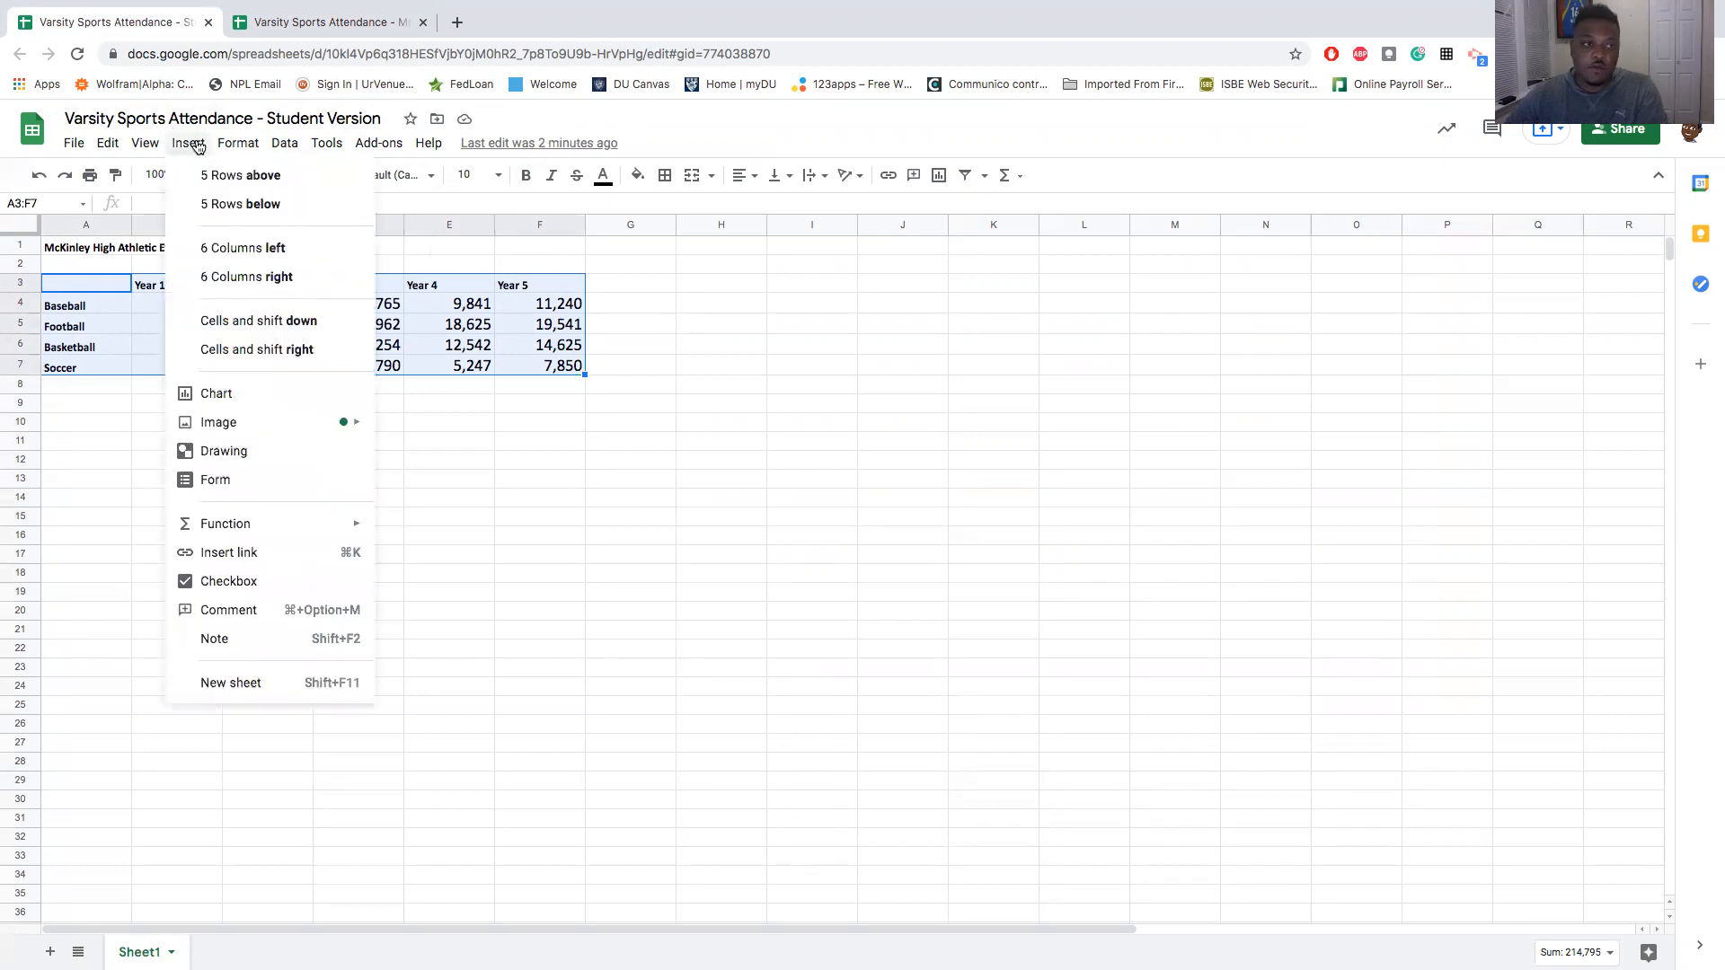
left_click(253, 393)
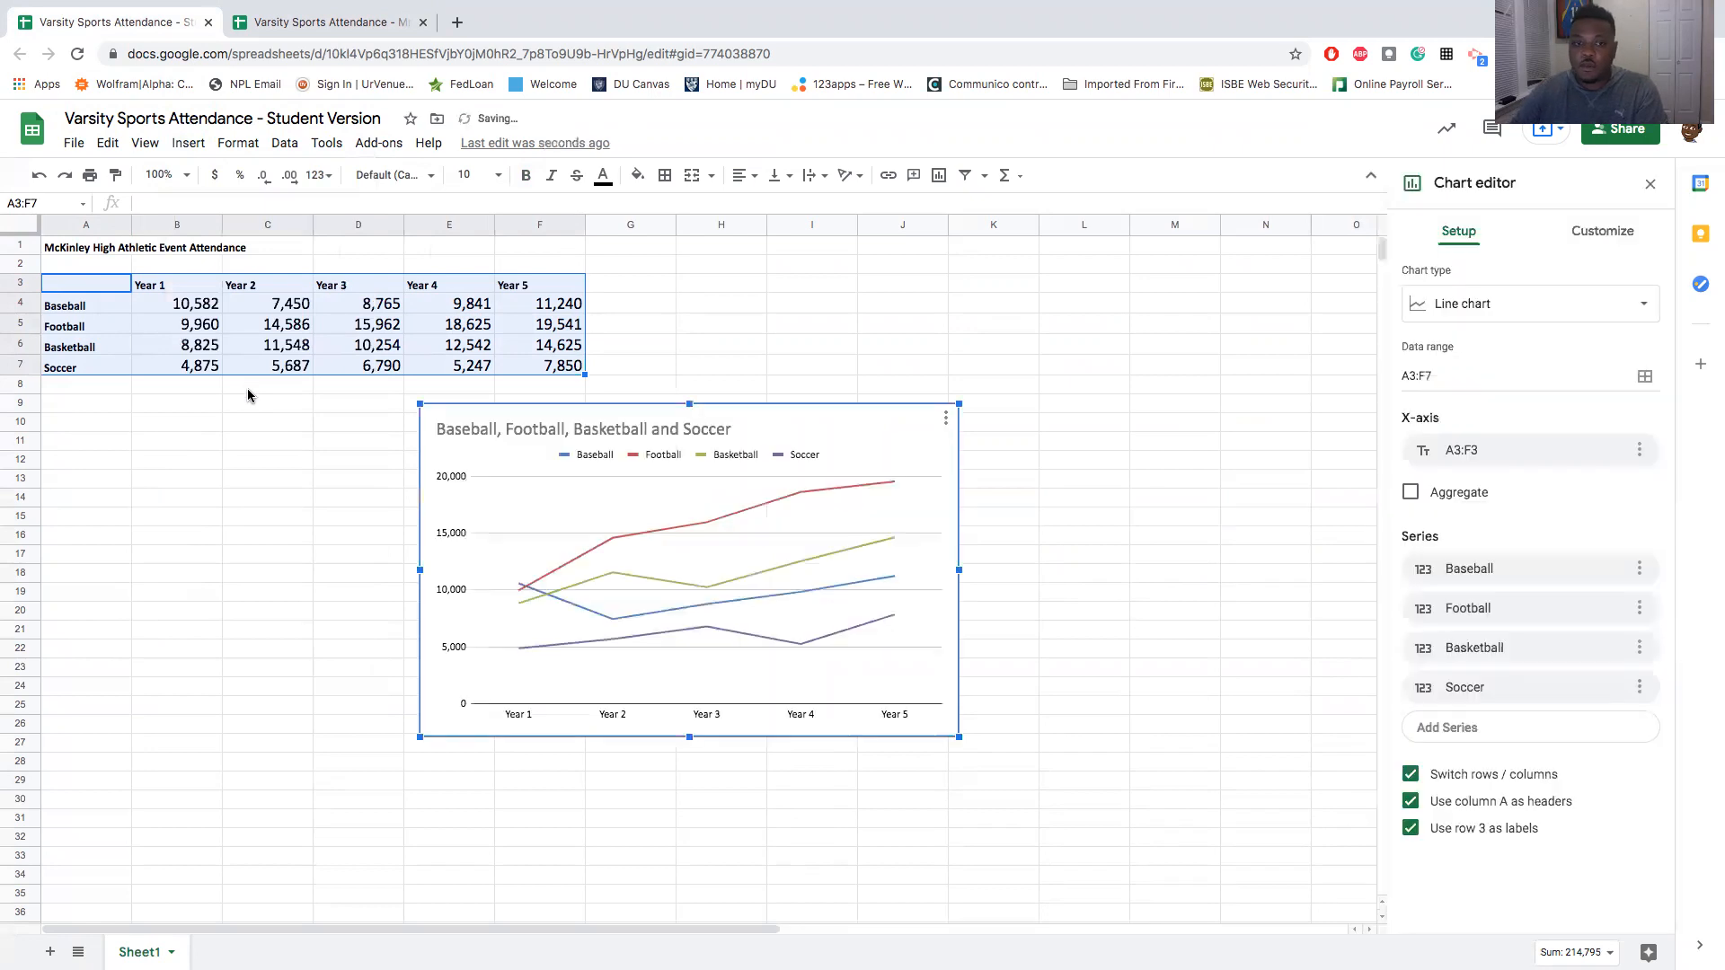
left_click_drag(723, 409, 946, 268)
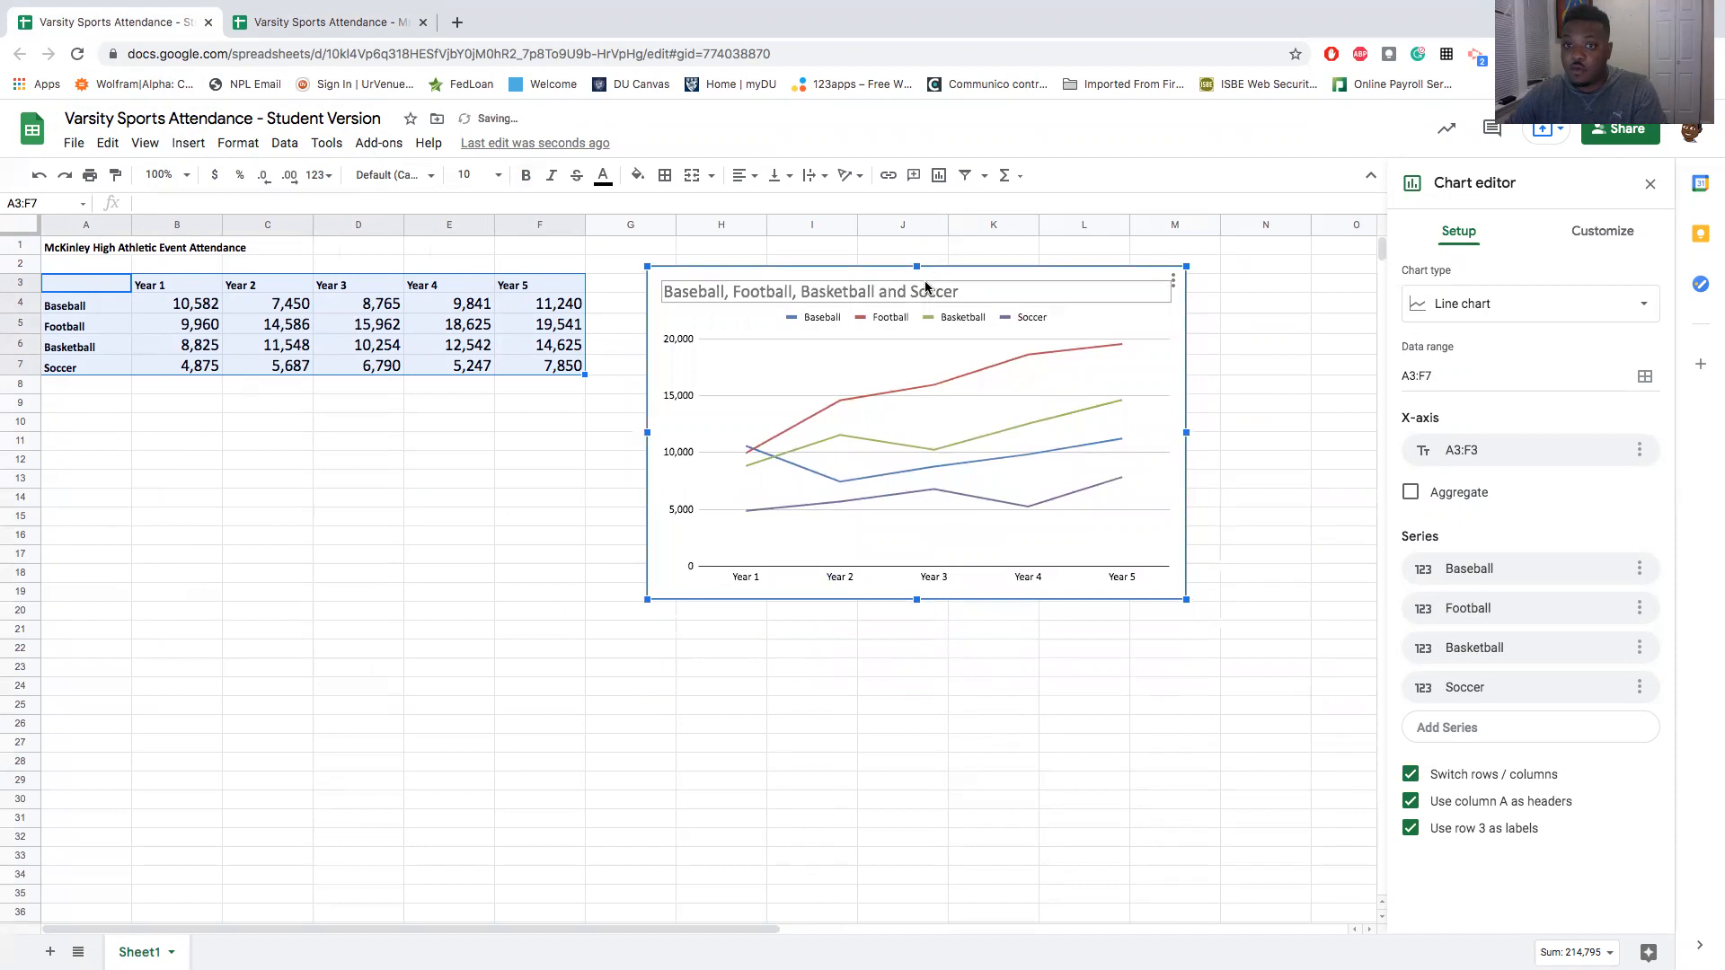
- Replace the chart title in the Student Version with "McKinley High Athletic Event Attendance", following the finished reference spreadsheet
left_click(327, 28)
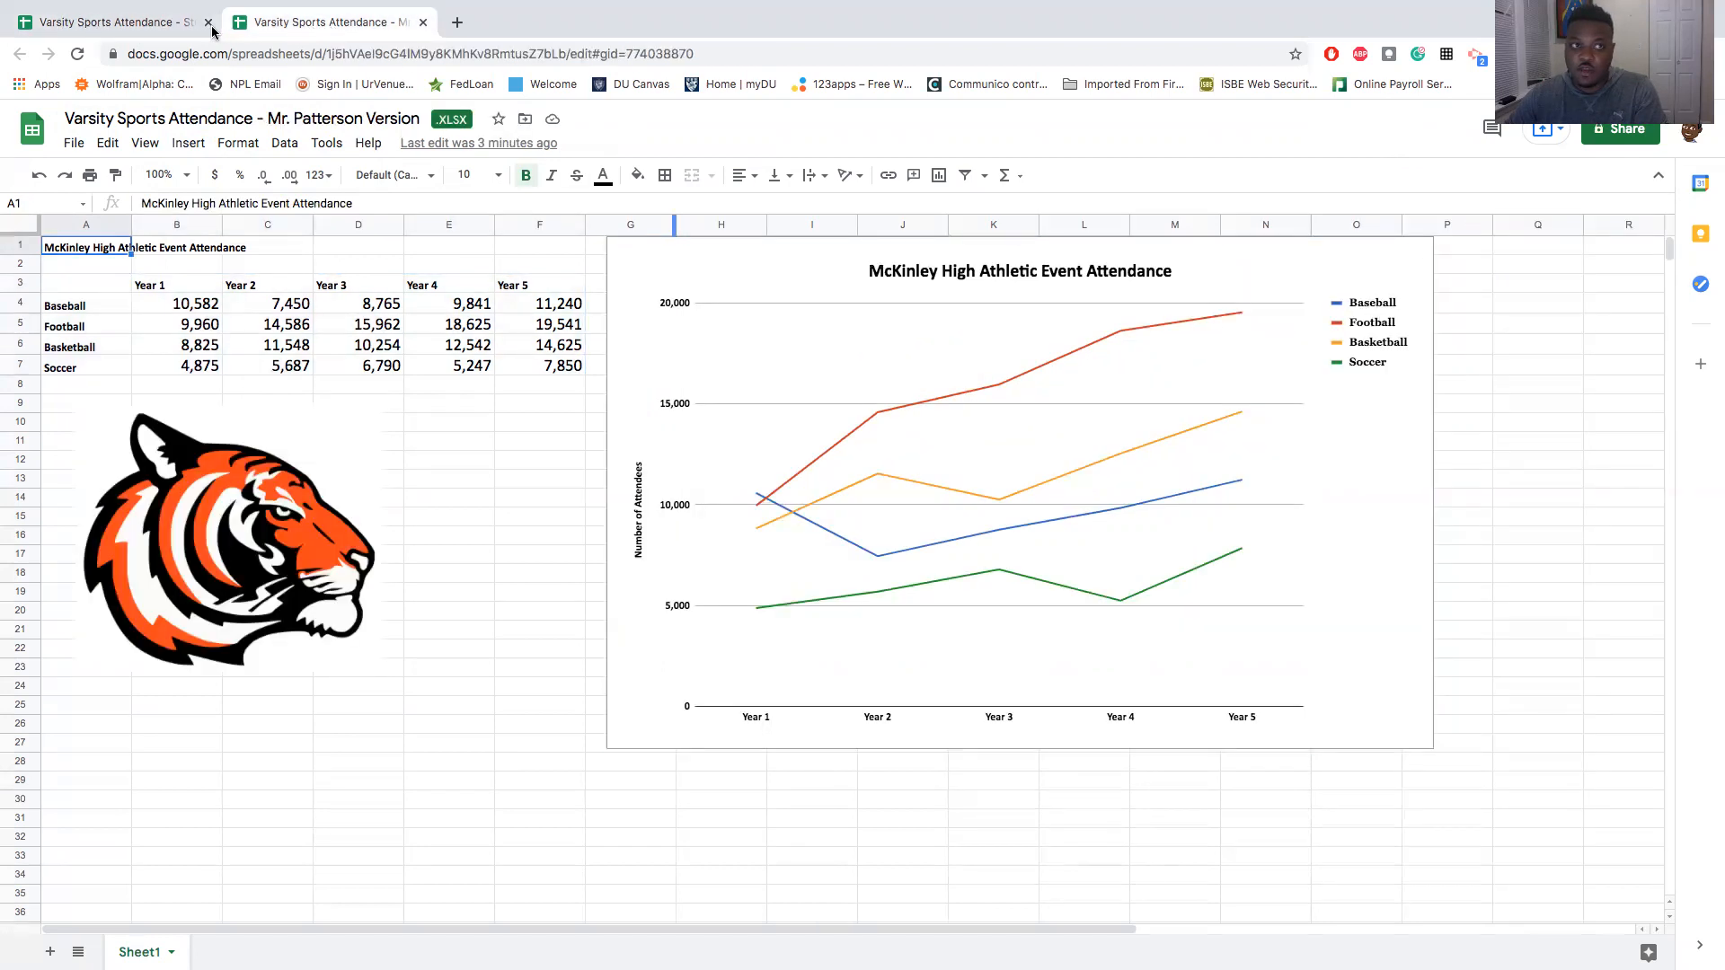
left_click(150, 27)
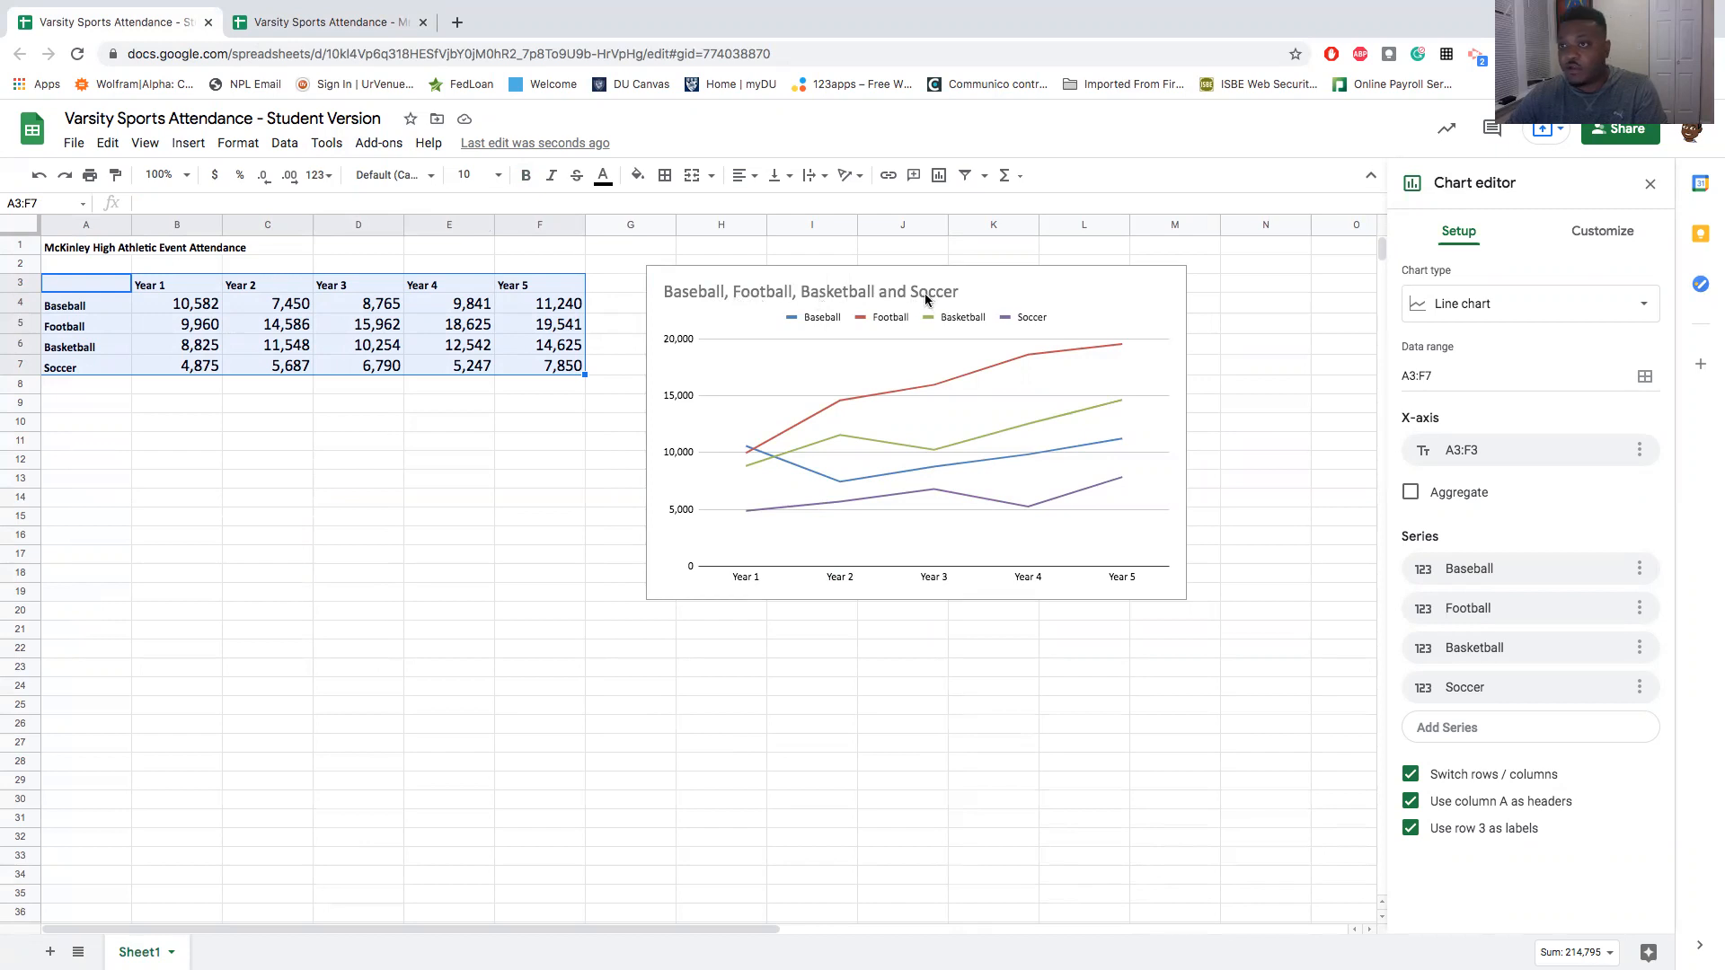
left_click(328, 22)
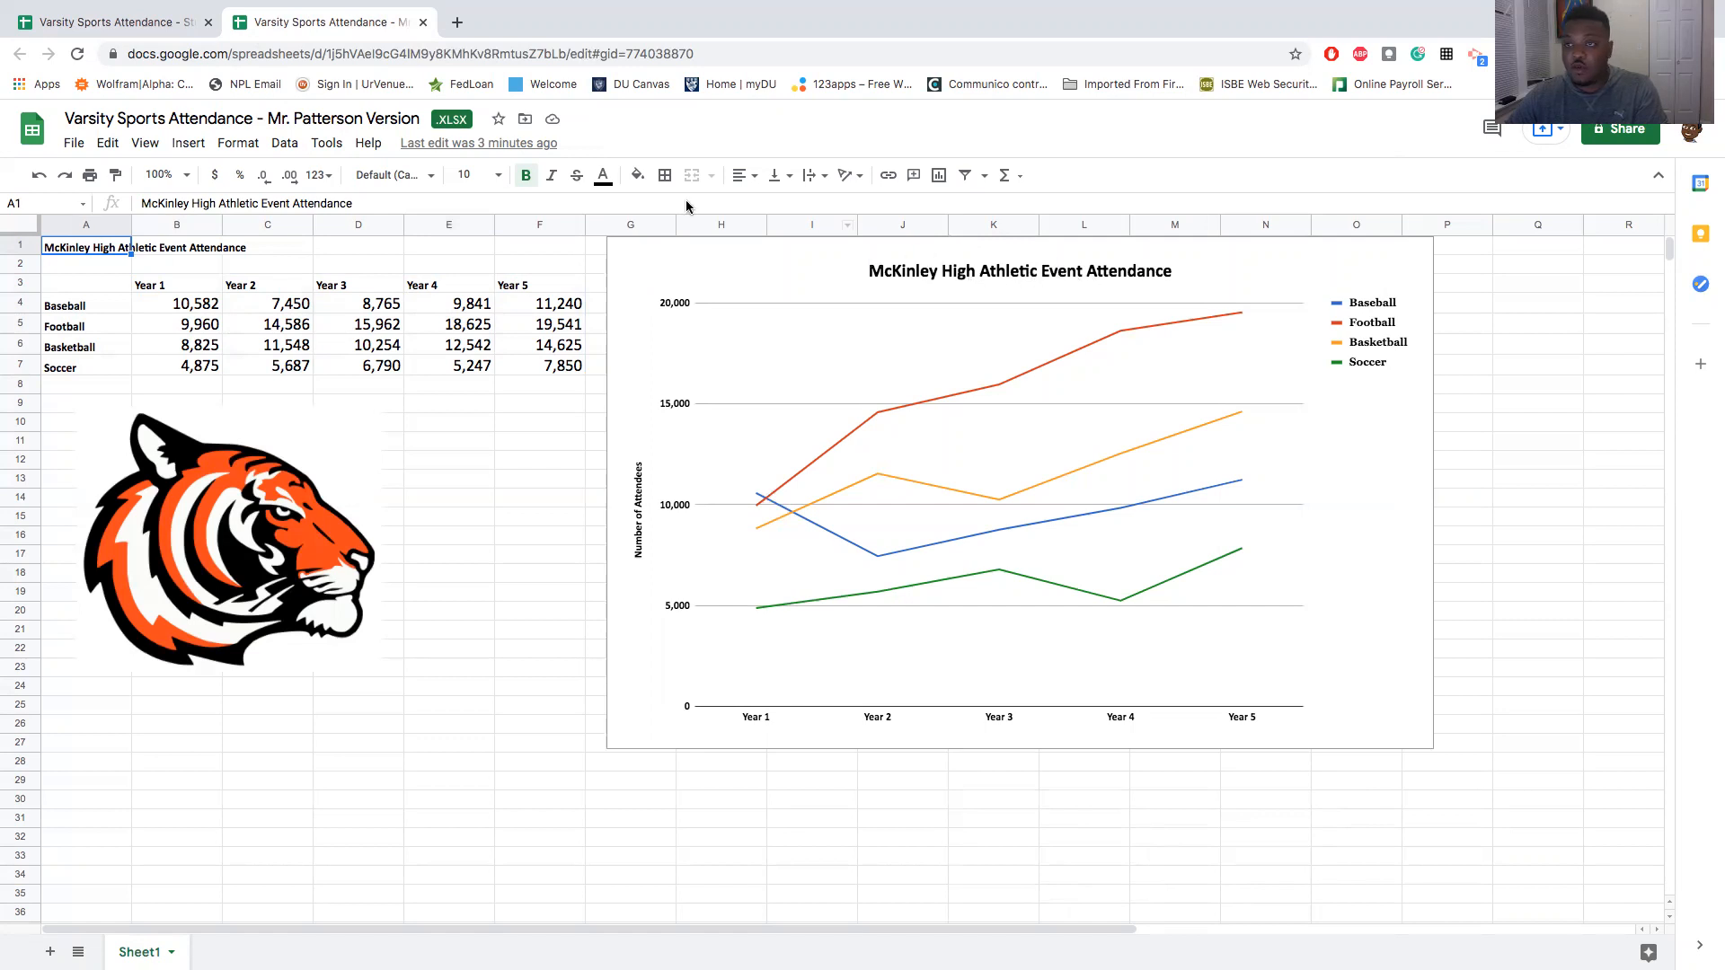
left_click(135, 24)
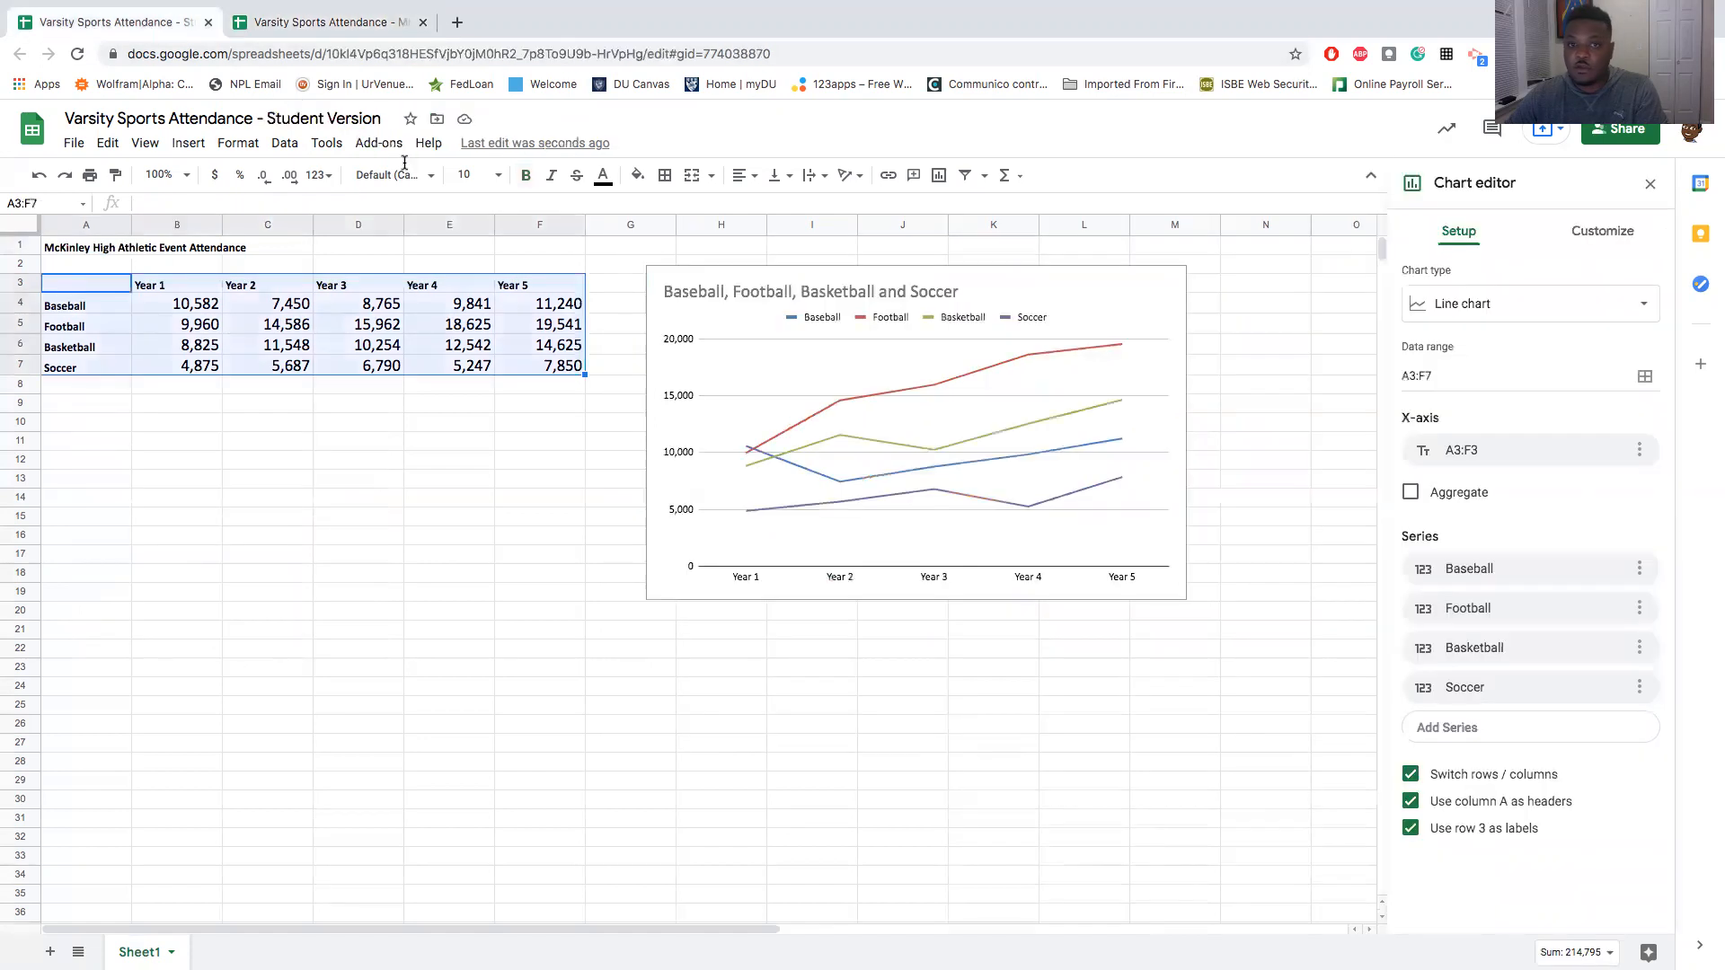
left_click(805, 297)
left_click(813, 297)
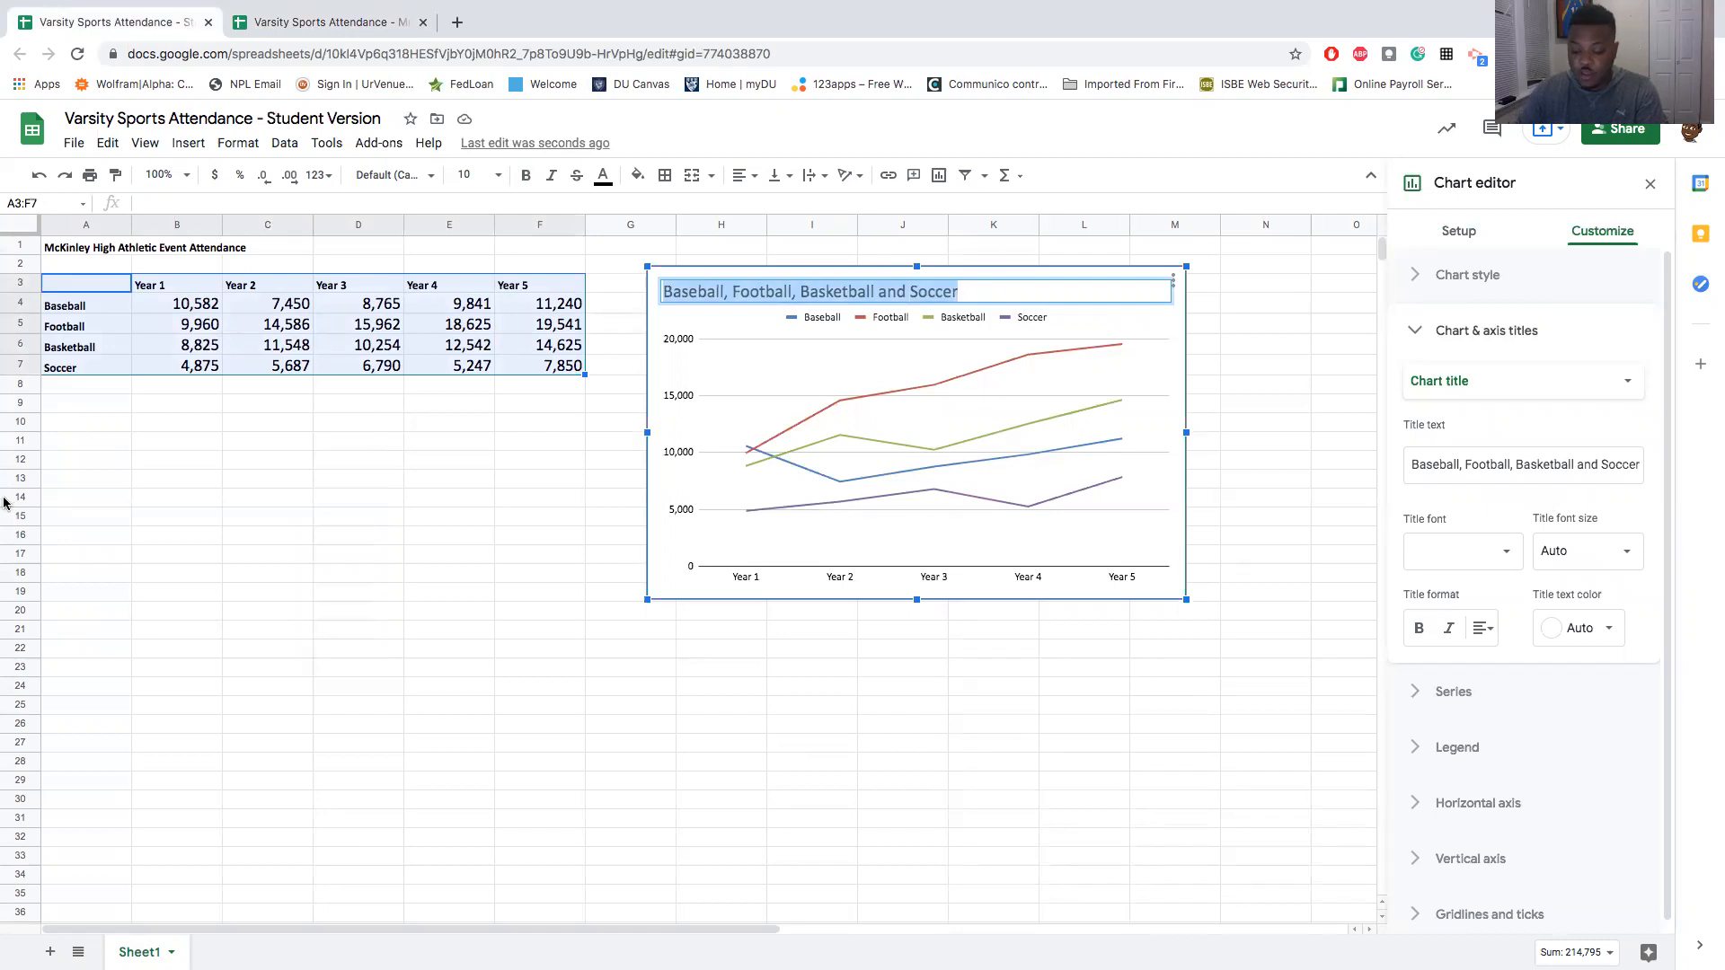
key("BackSpace")
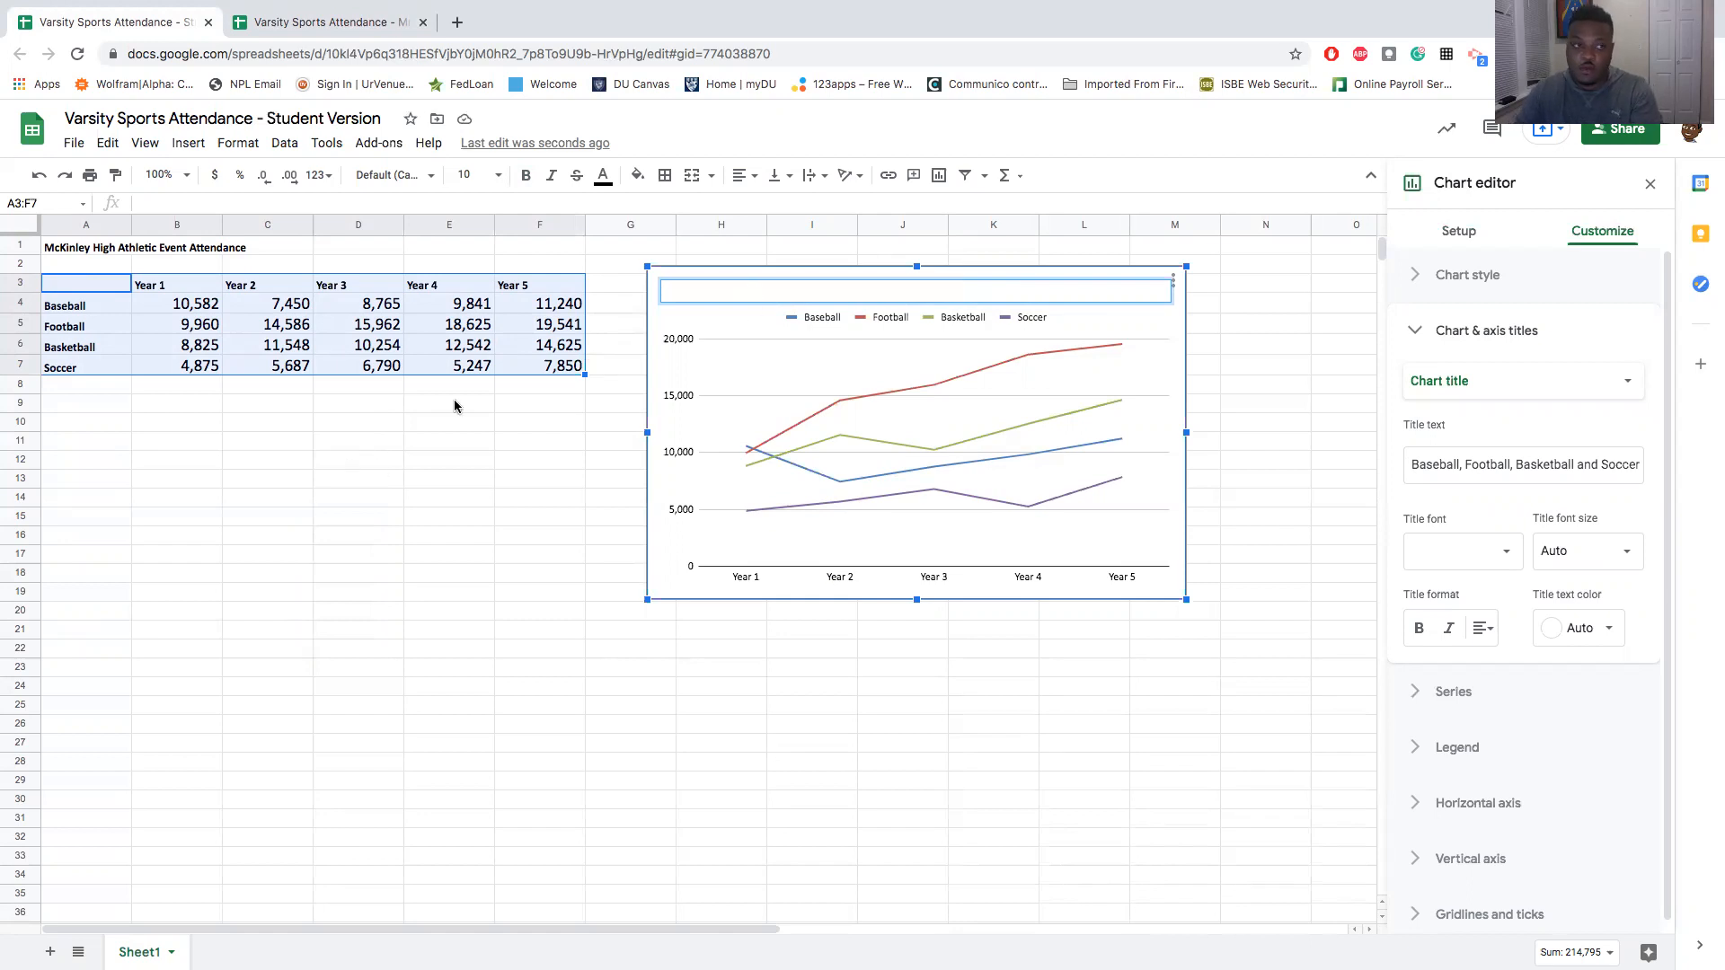
type("Mc")
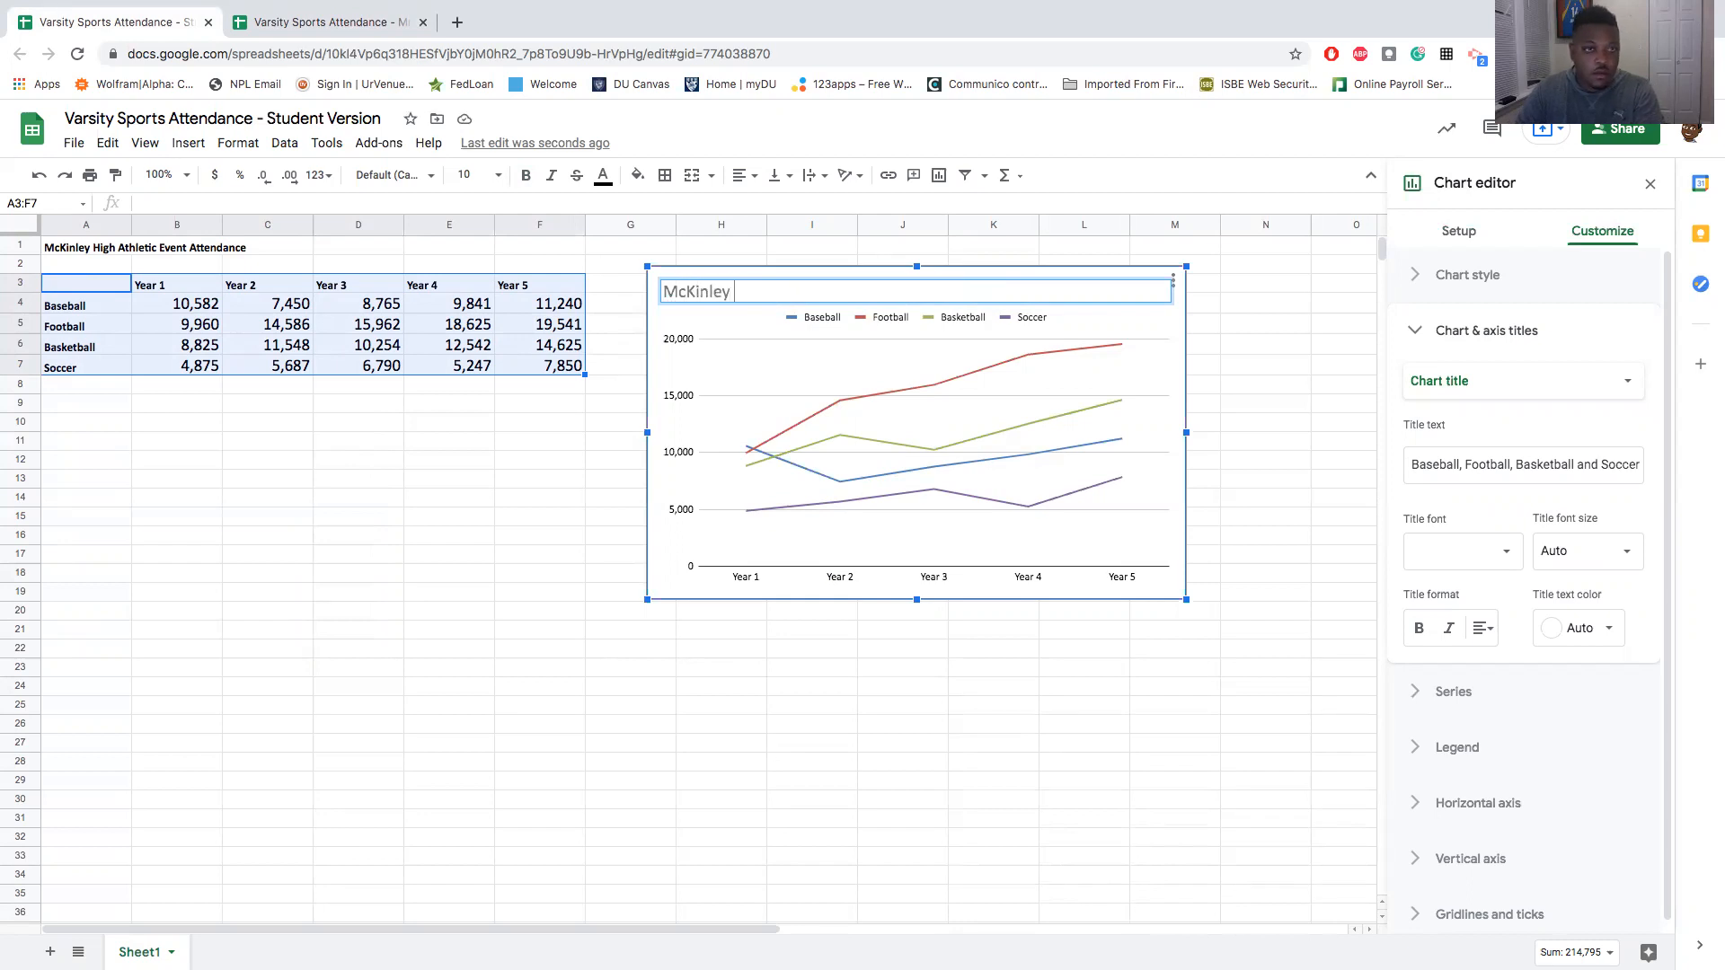
type("Kinley High Athletic Even")
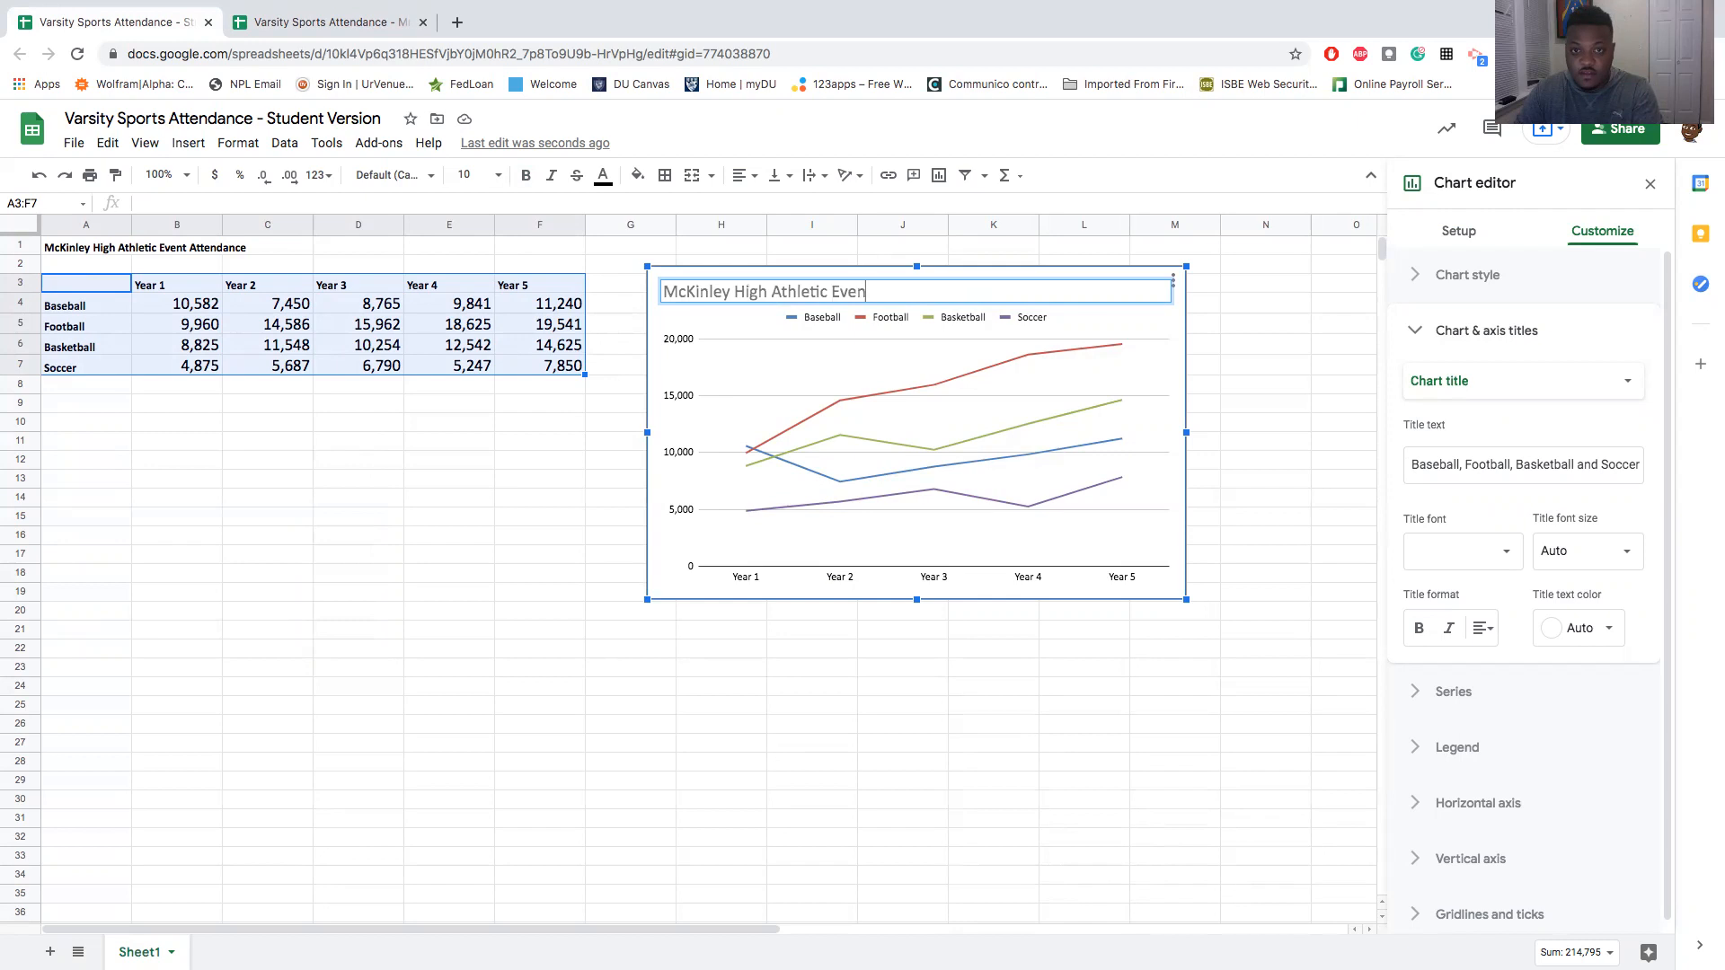
type("t Attendance")
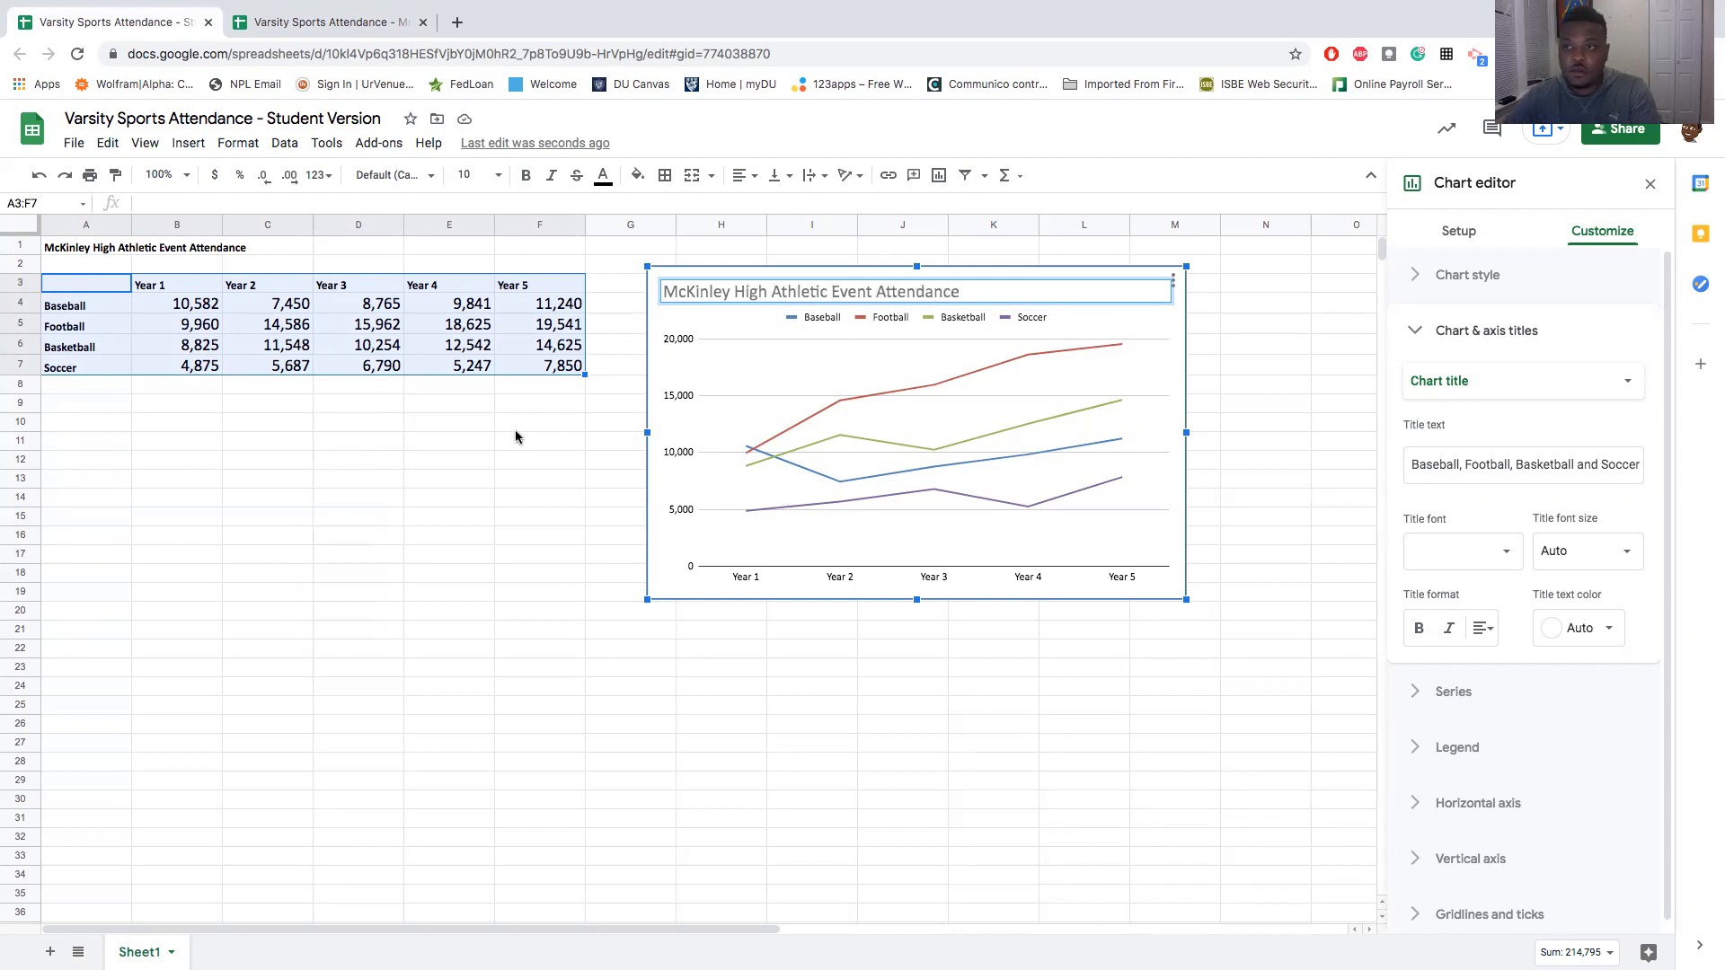
- Make the chart title bold and set its text color to black
left_click_drag(963, 292, 661, 292)
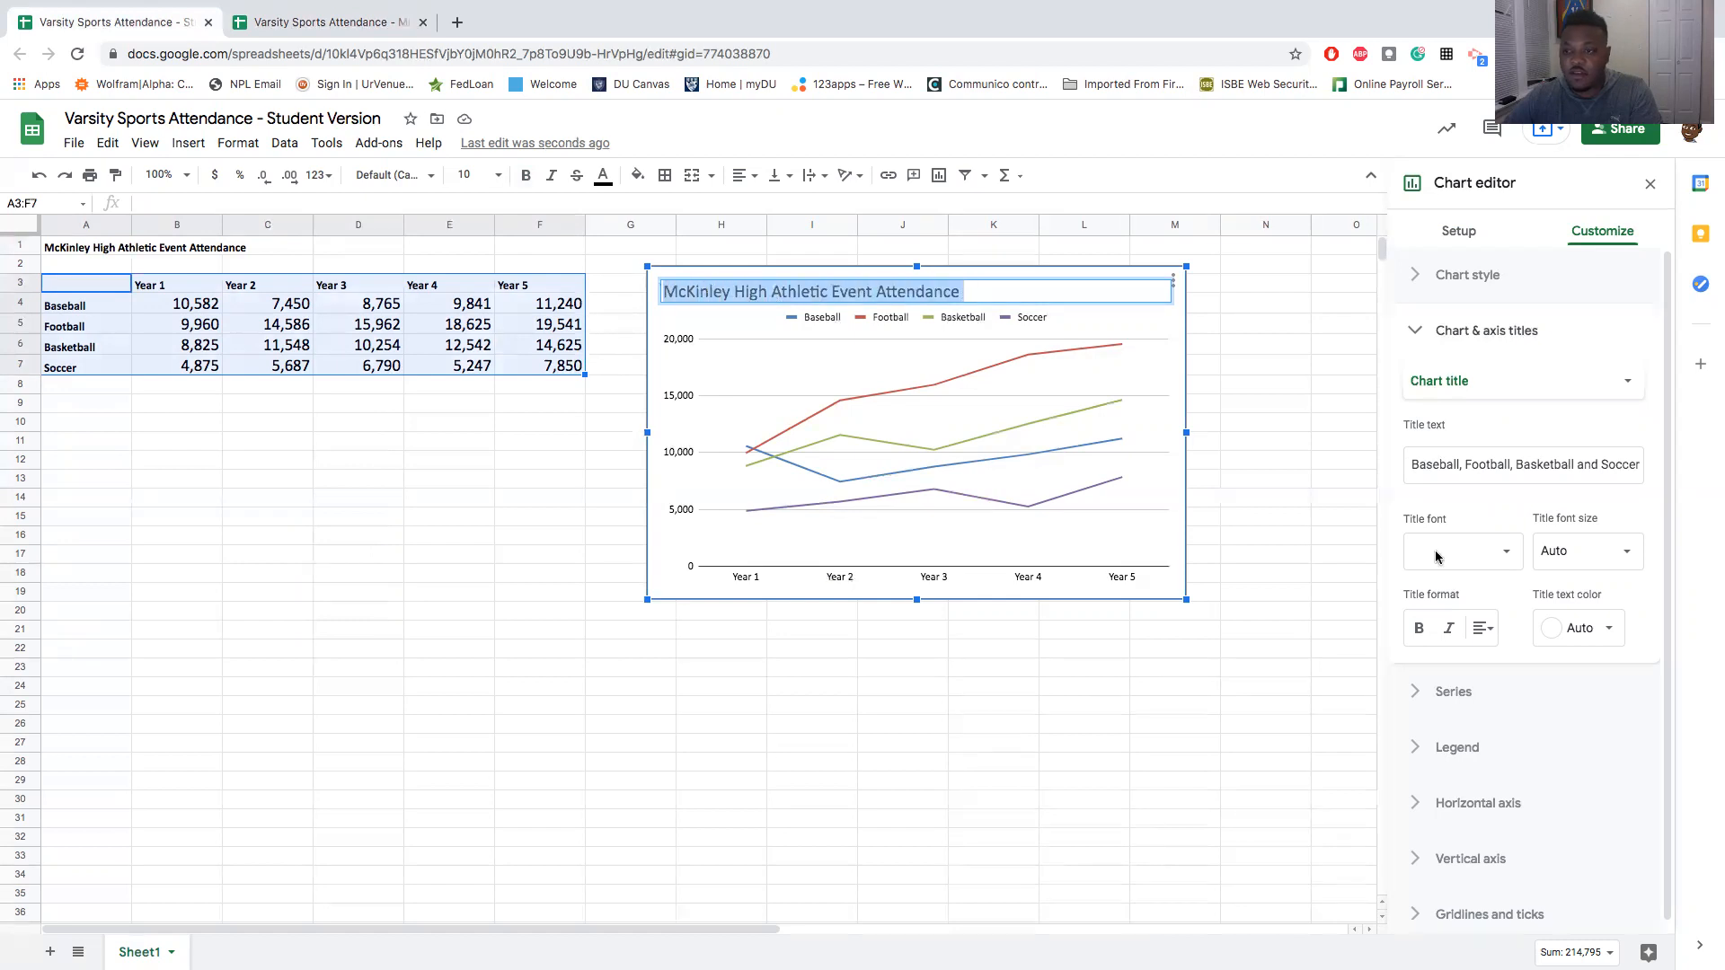
left_click(1422, 631)
left_click(1422, 631)
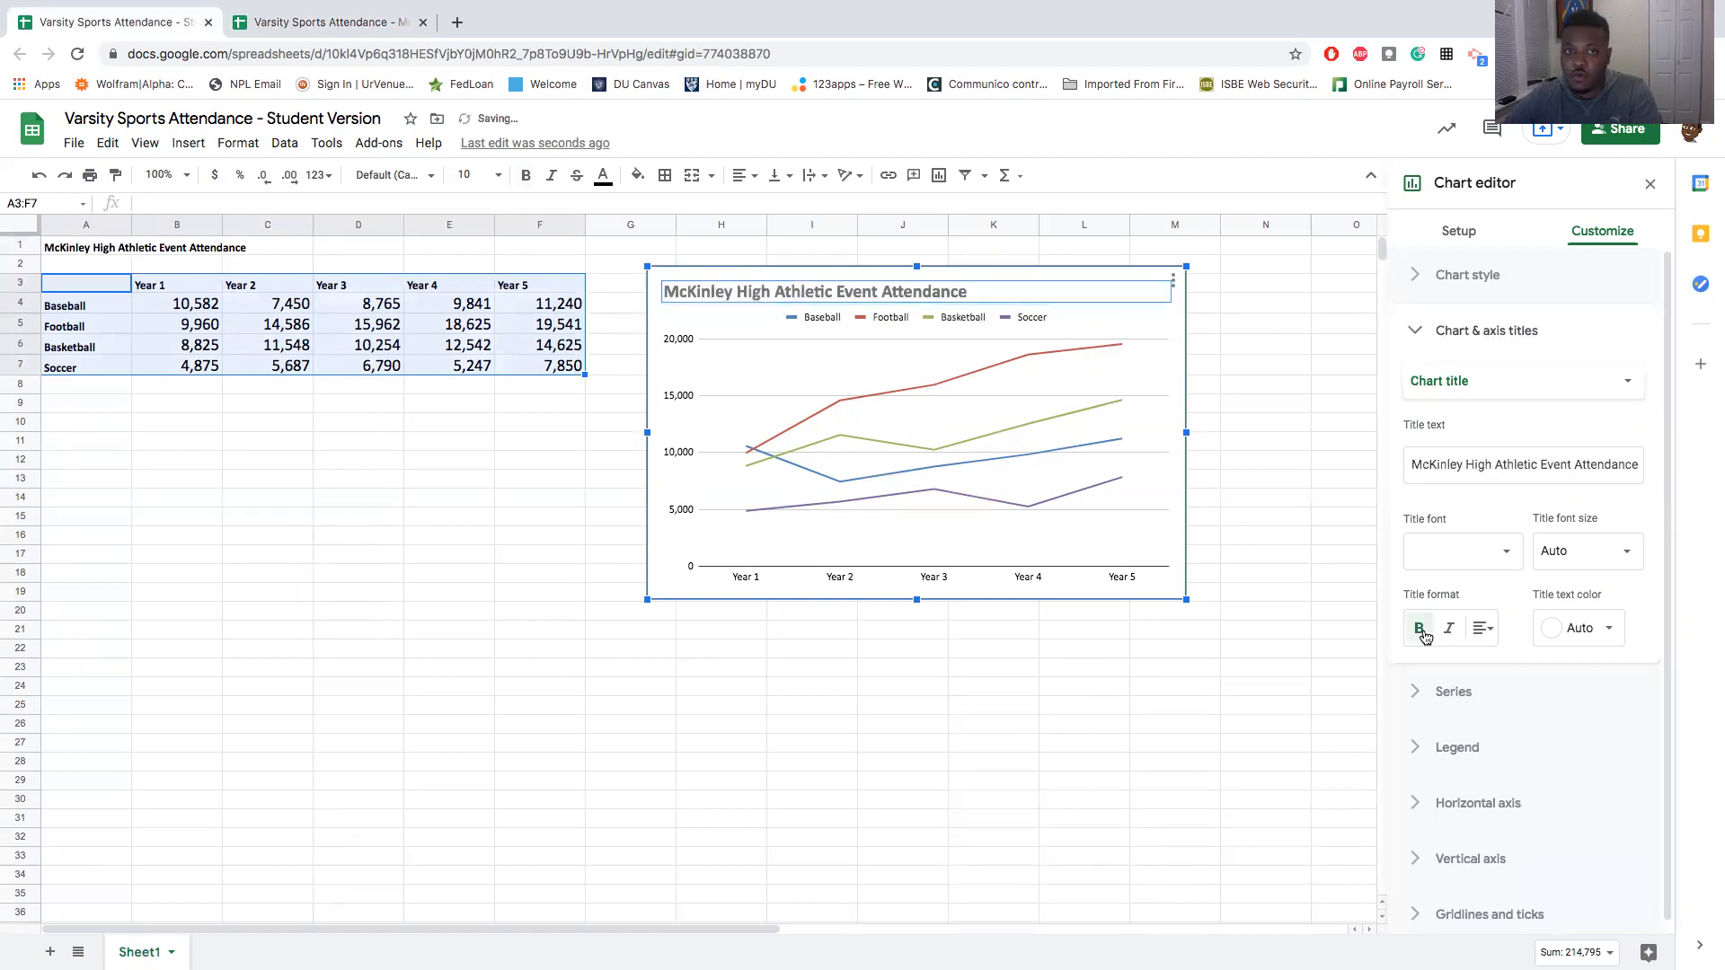
left_click(1593, 640)
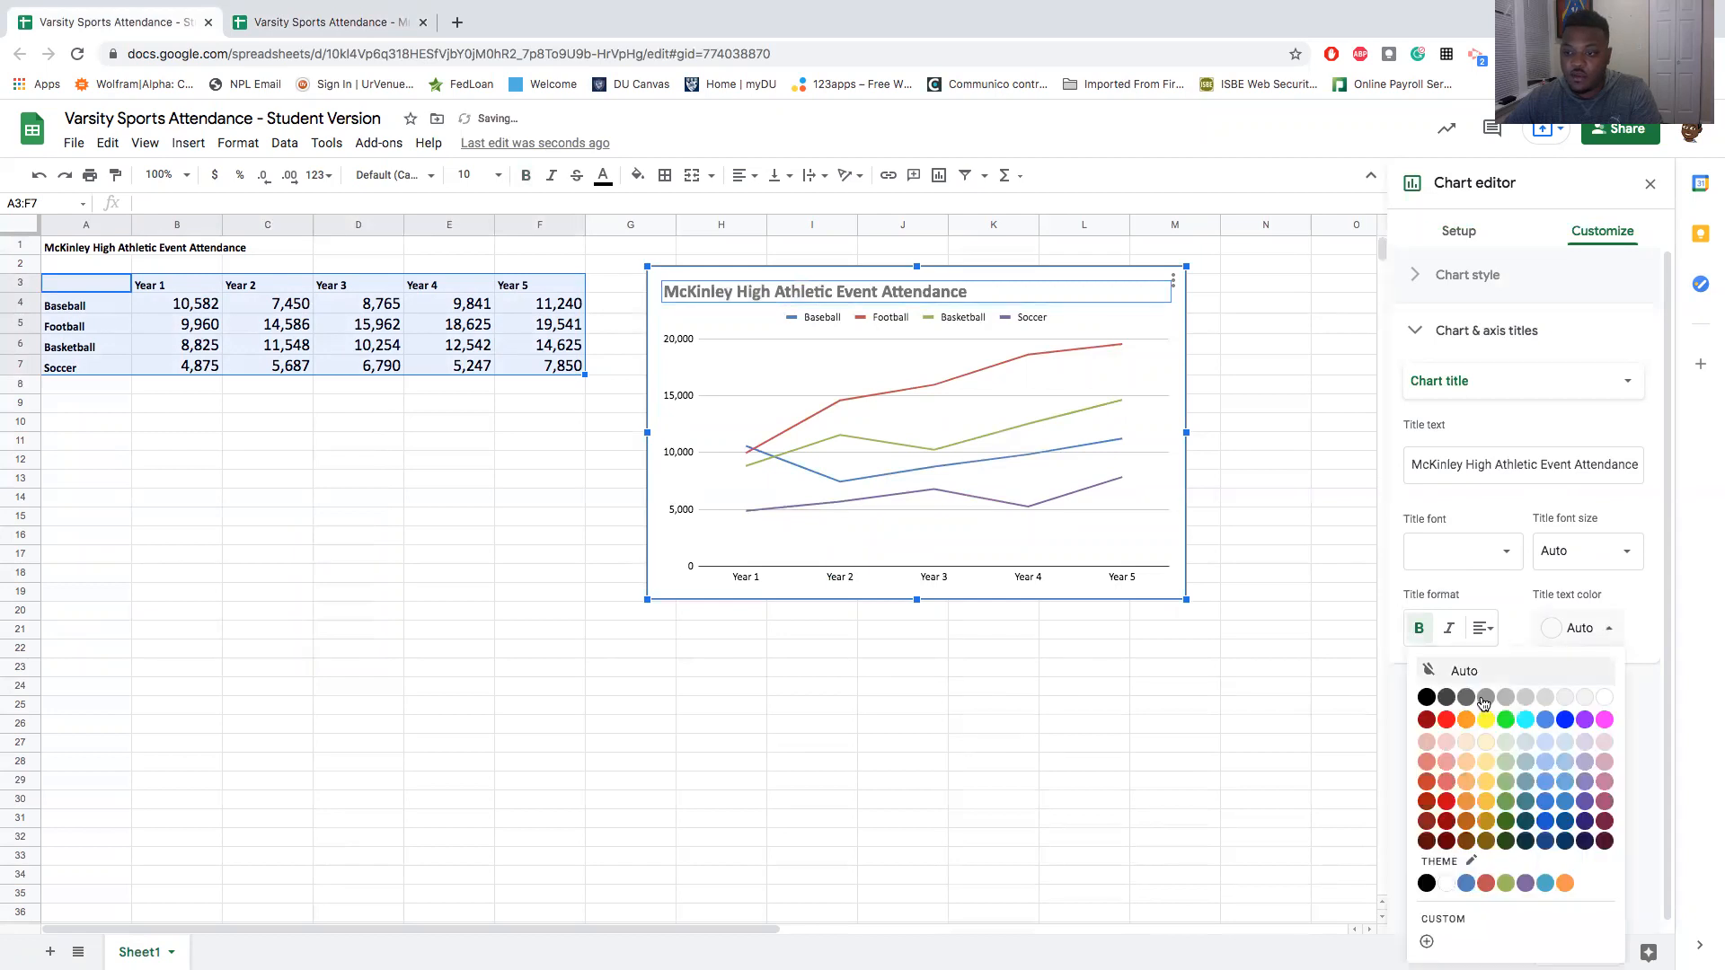
left_click(1428, 700)
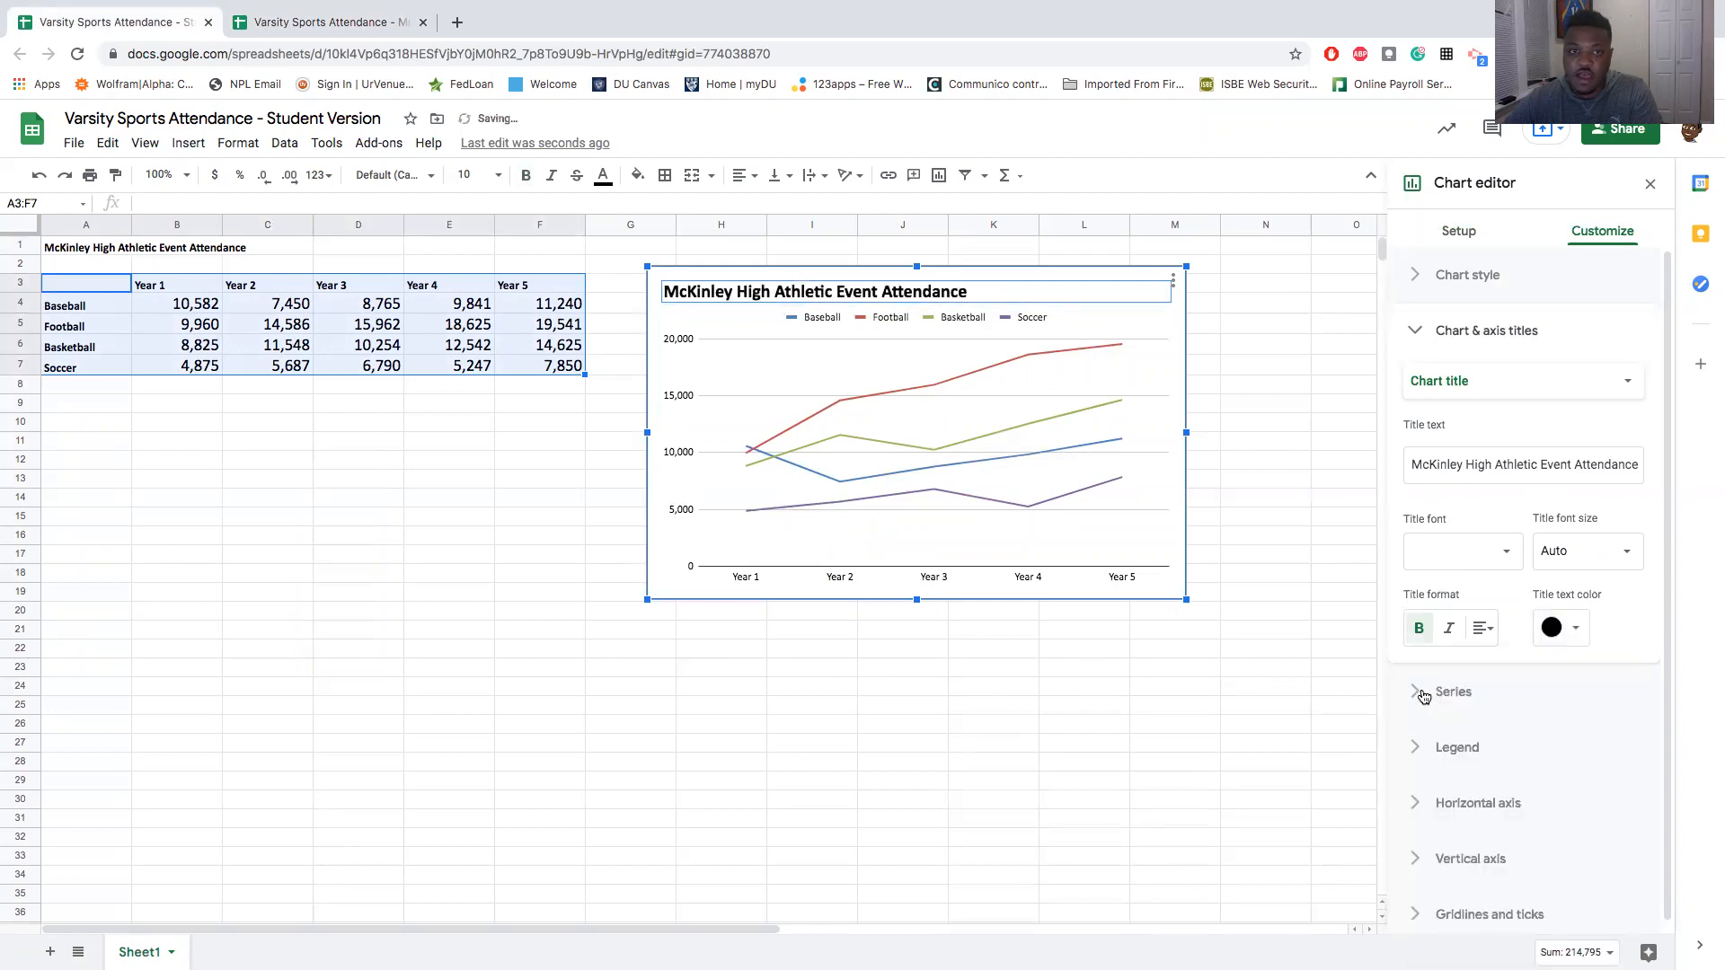
- Center the chart title, matching the reference chart
left_click(302, 24)
left_click(128, 20)
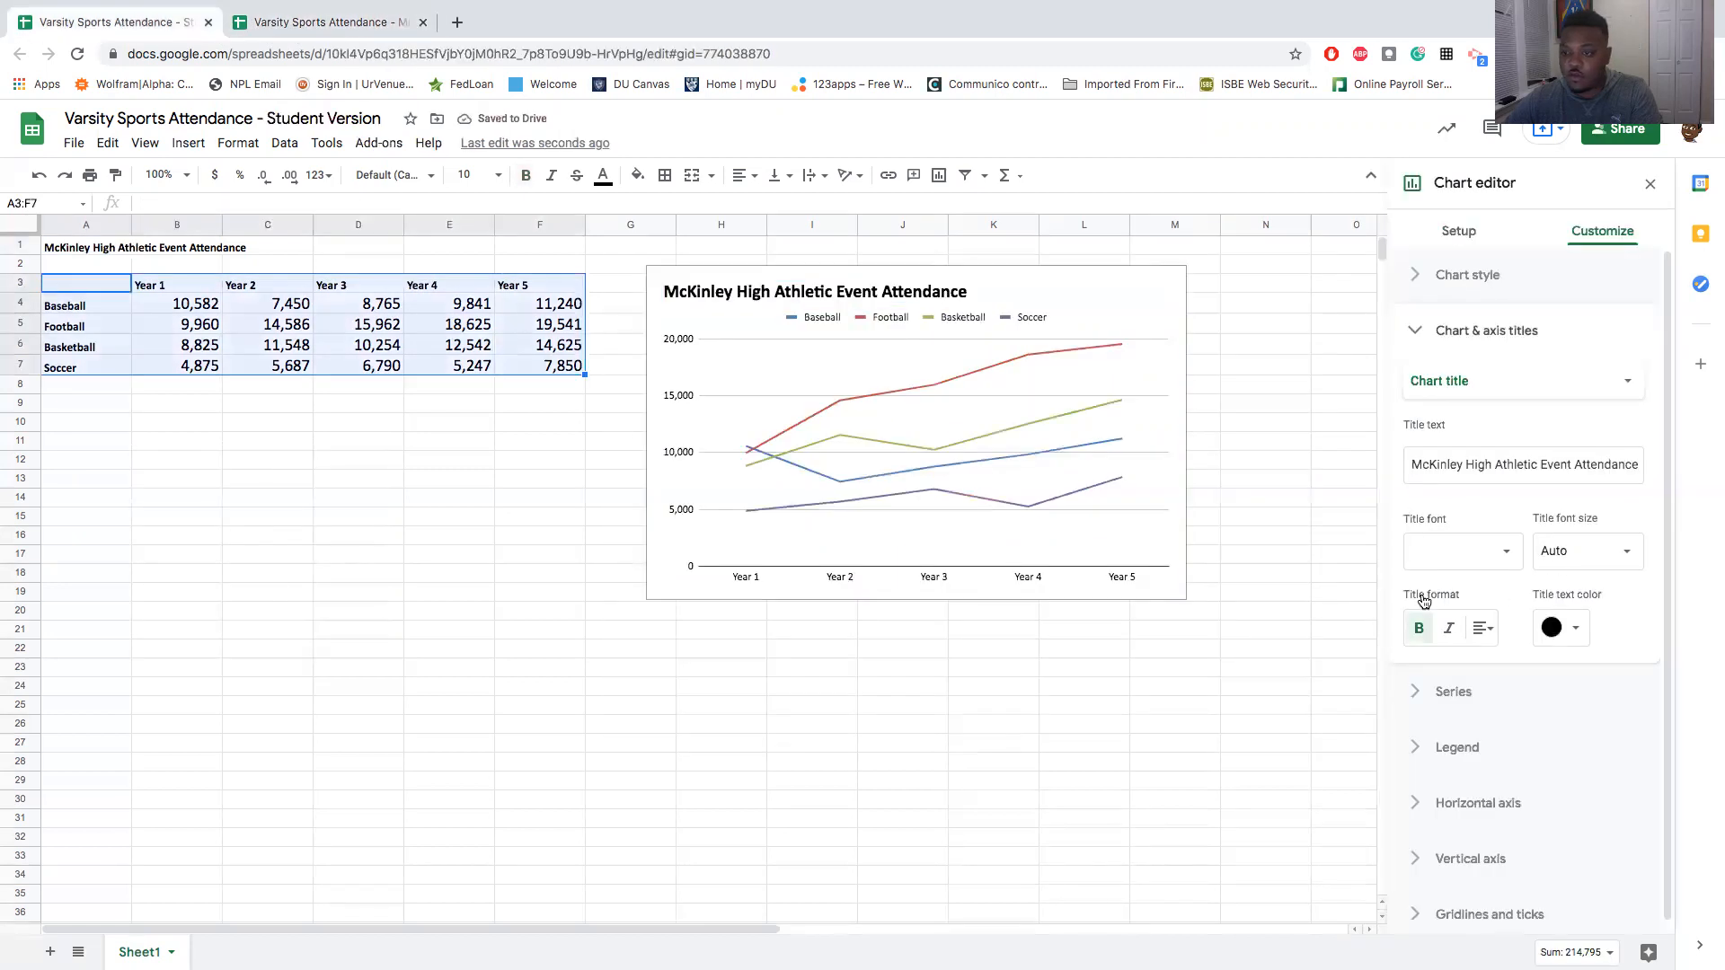
left_click(1484, 631)
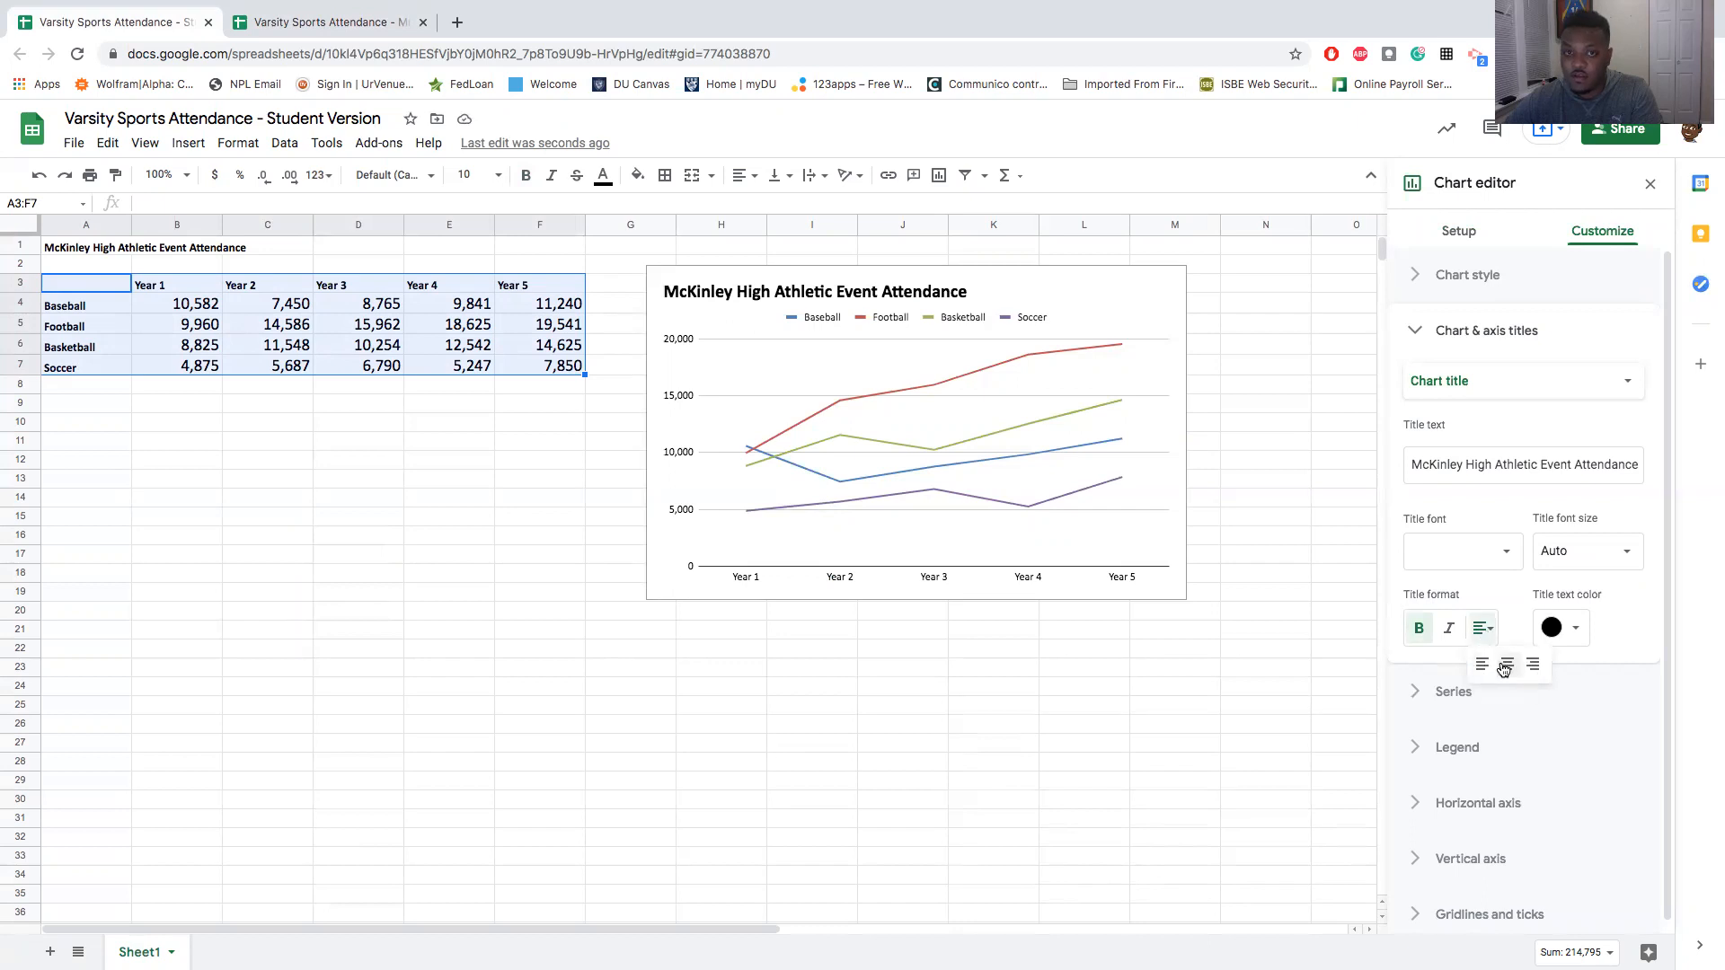
left_click(1506, 666)
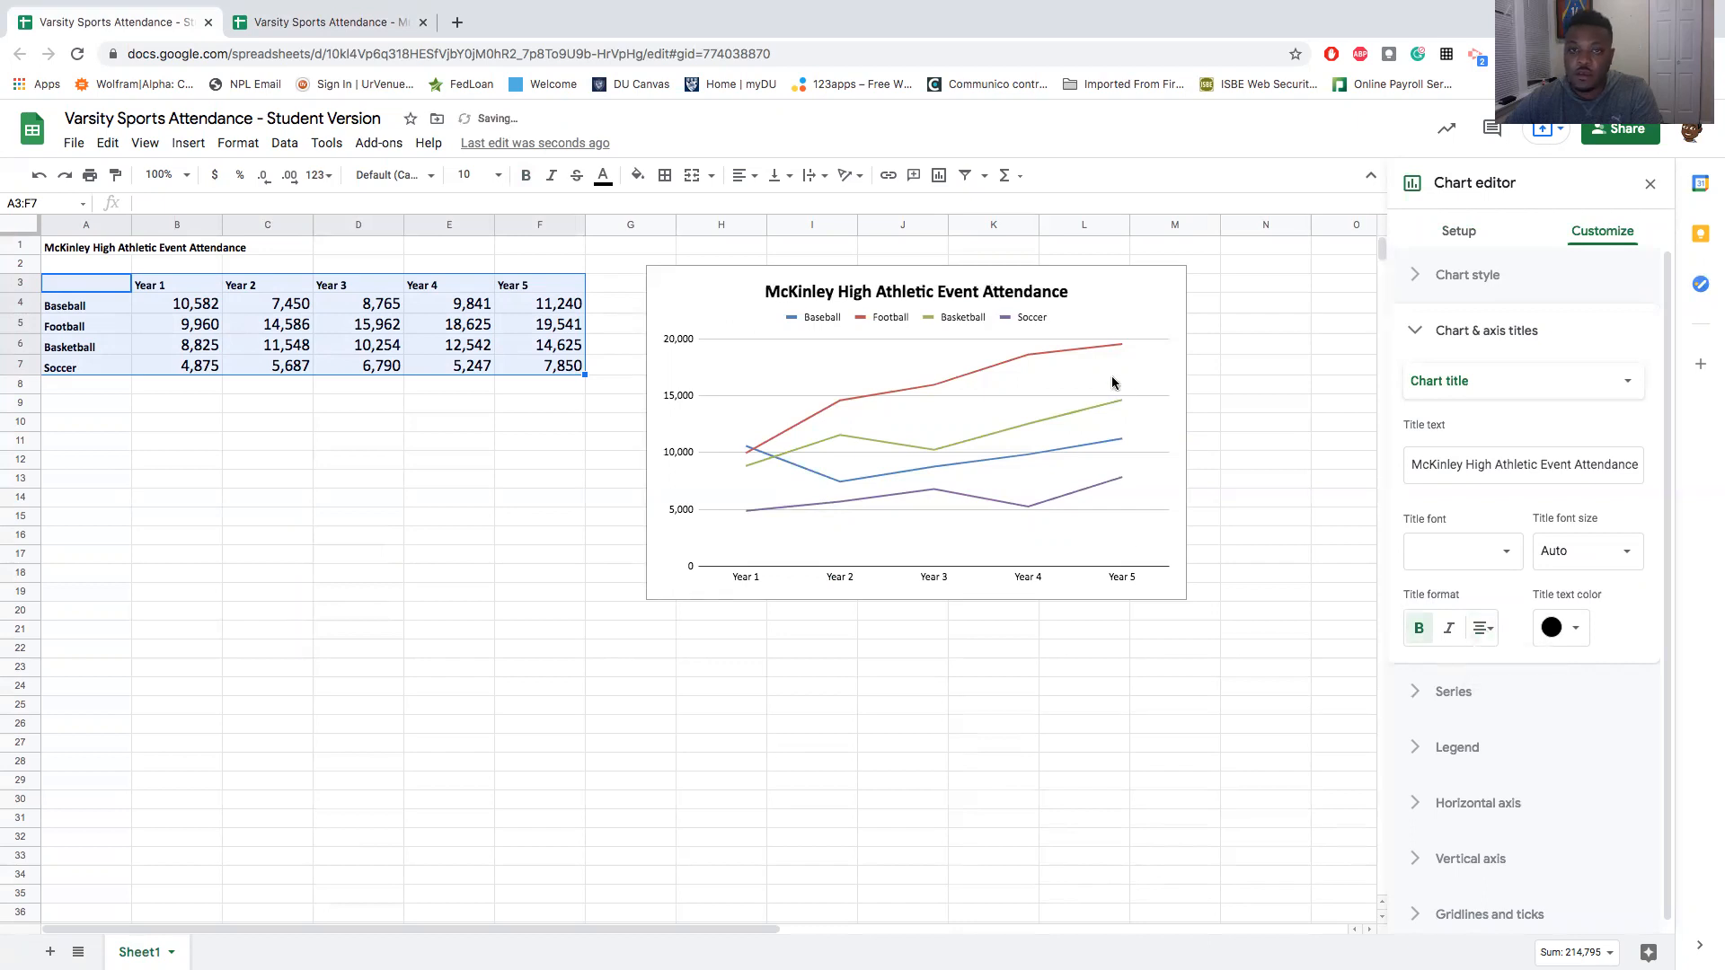
- Set the position of the Student Version chart's legend to Right, as in the reference chart
left_click(341, 24)
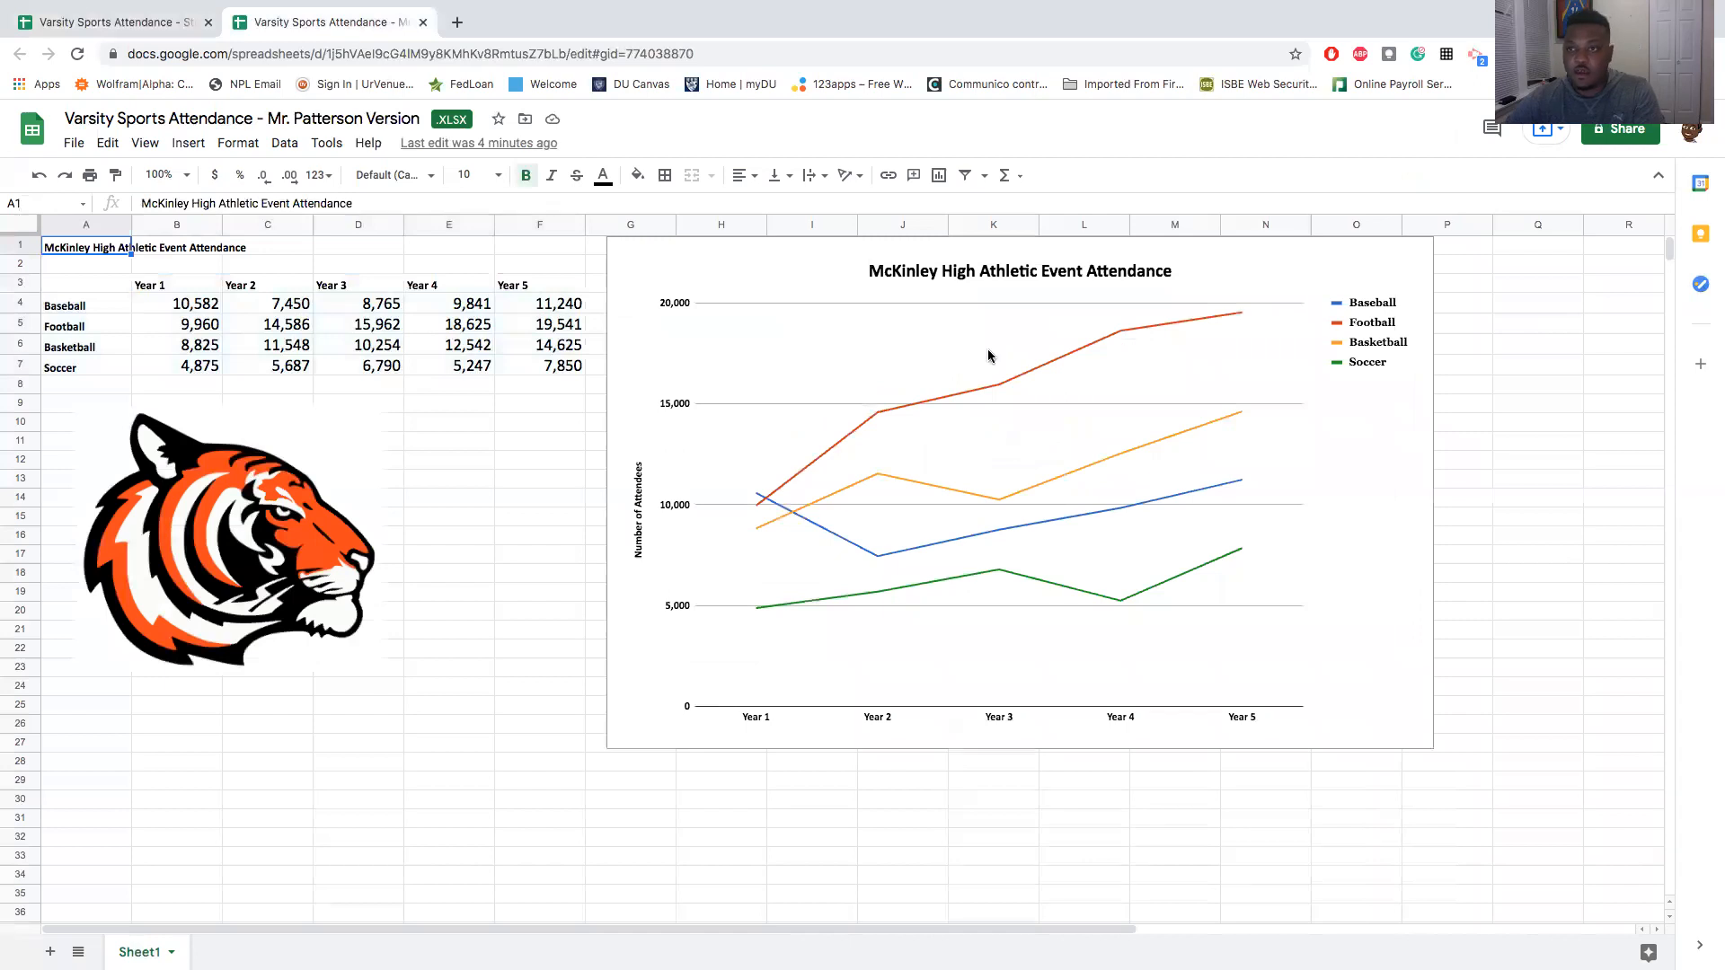
left_click(1372, 327)
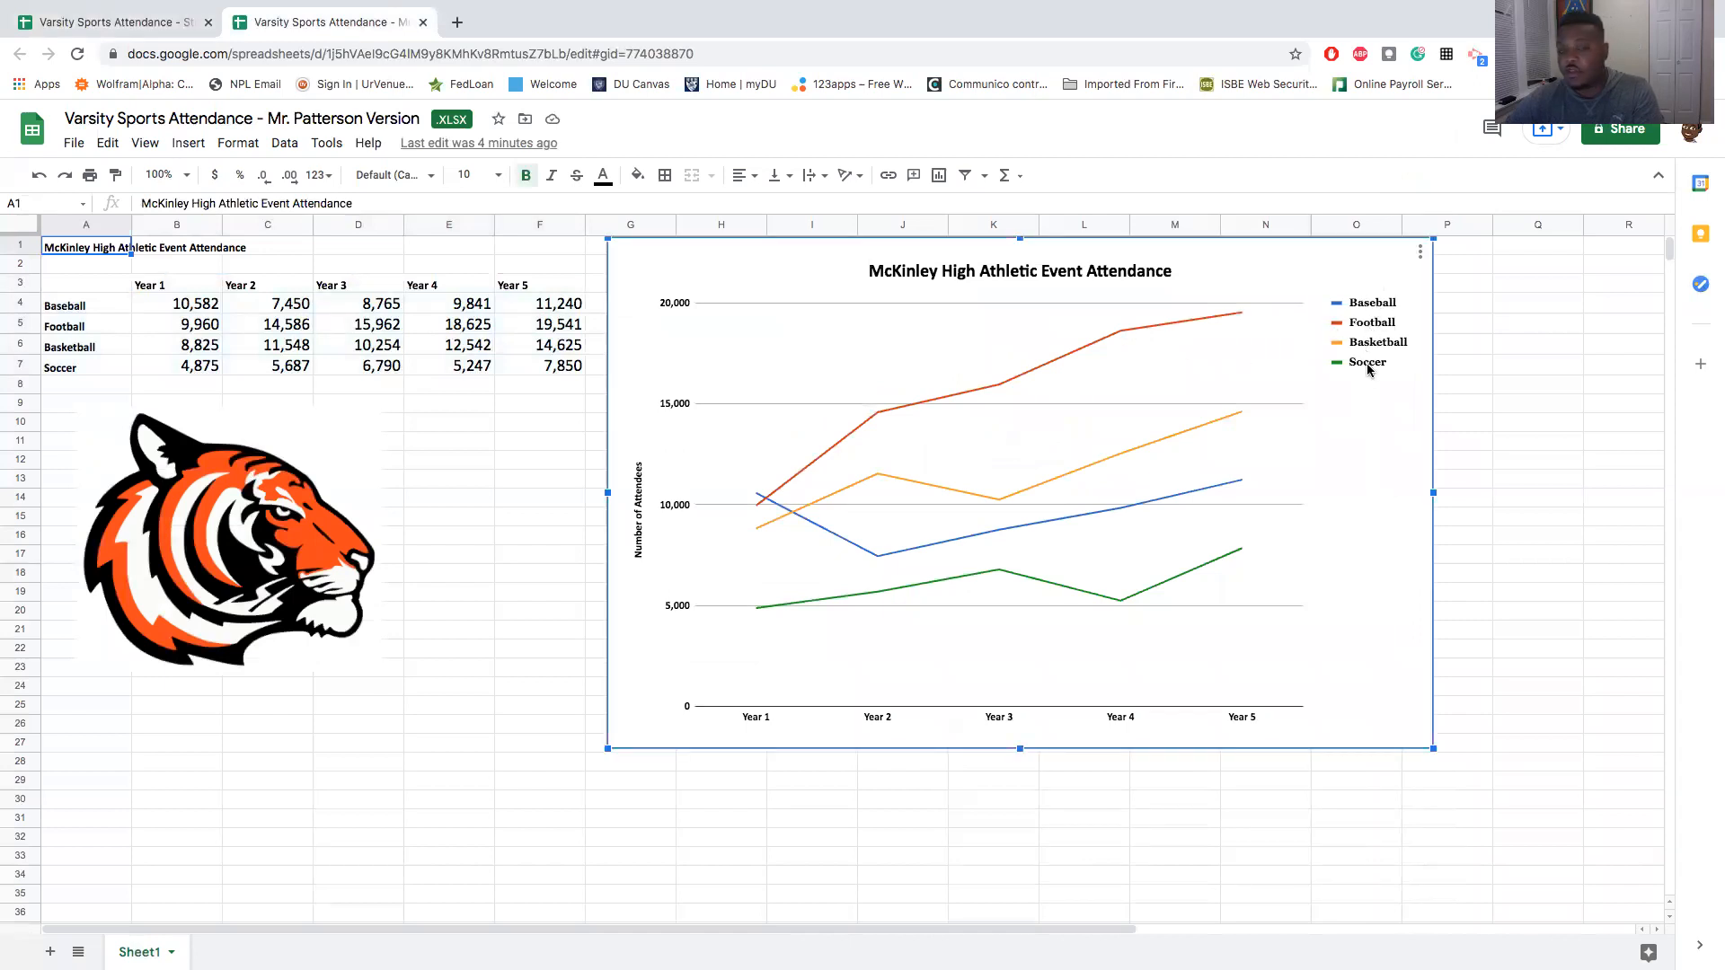
left_click(164, 20)
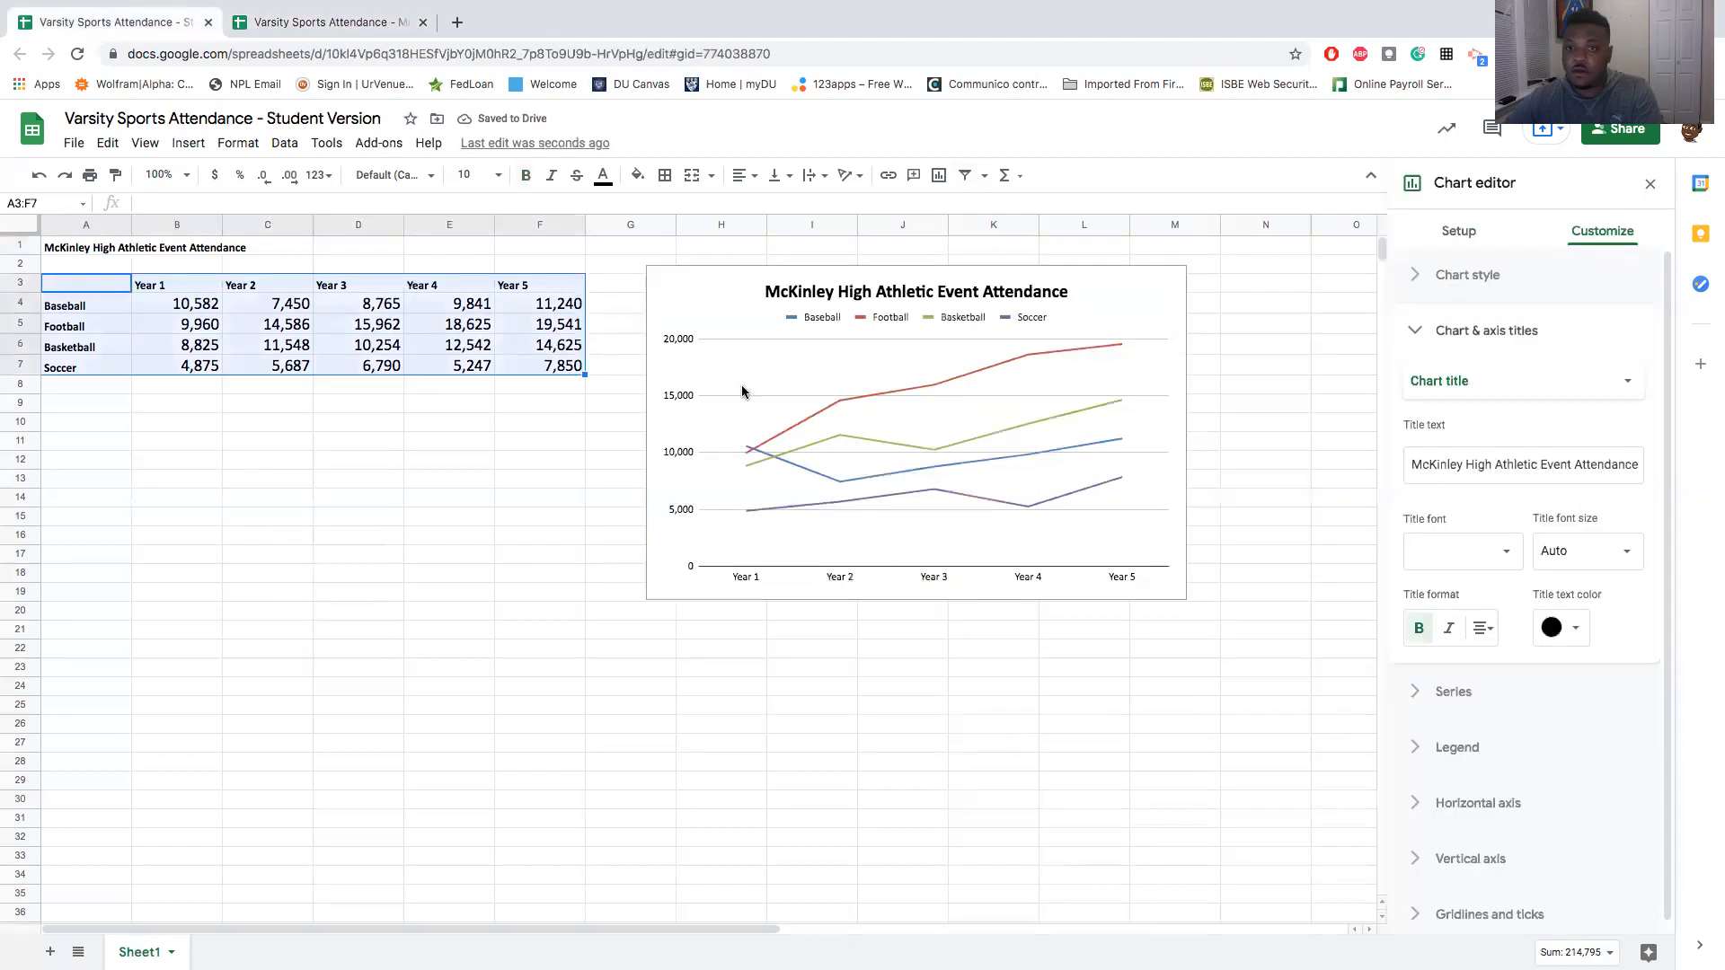
left_click(879, 321)
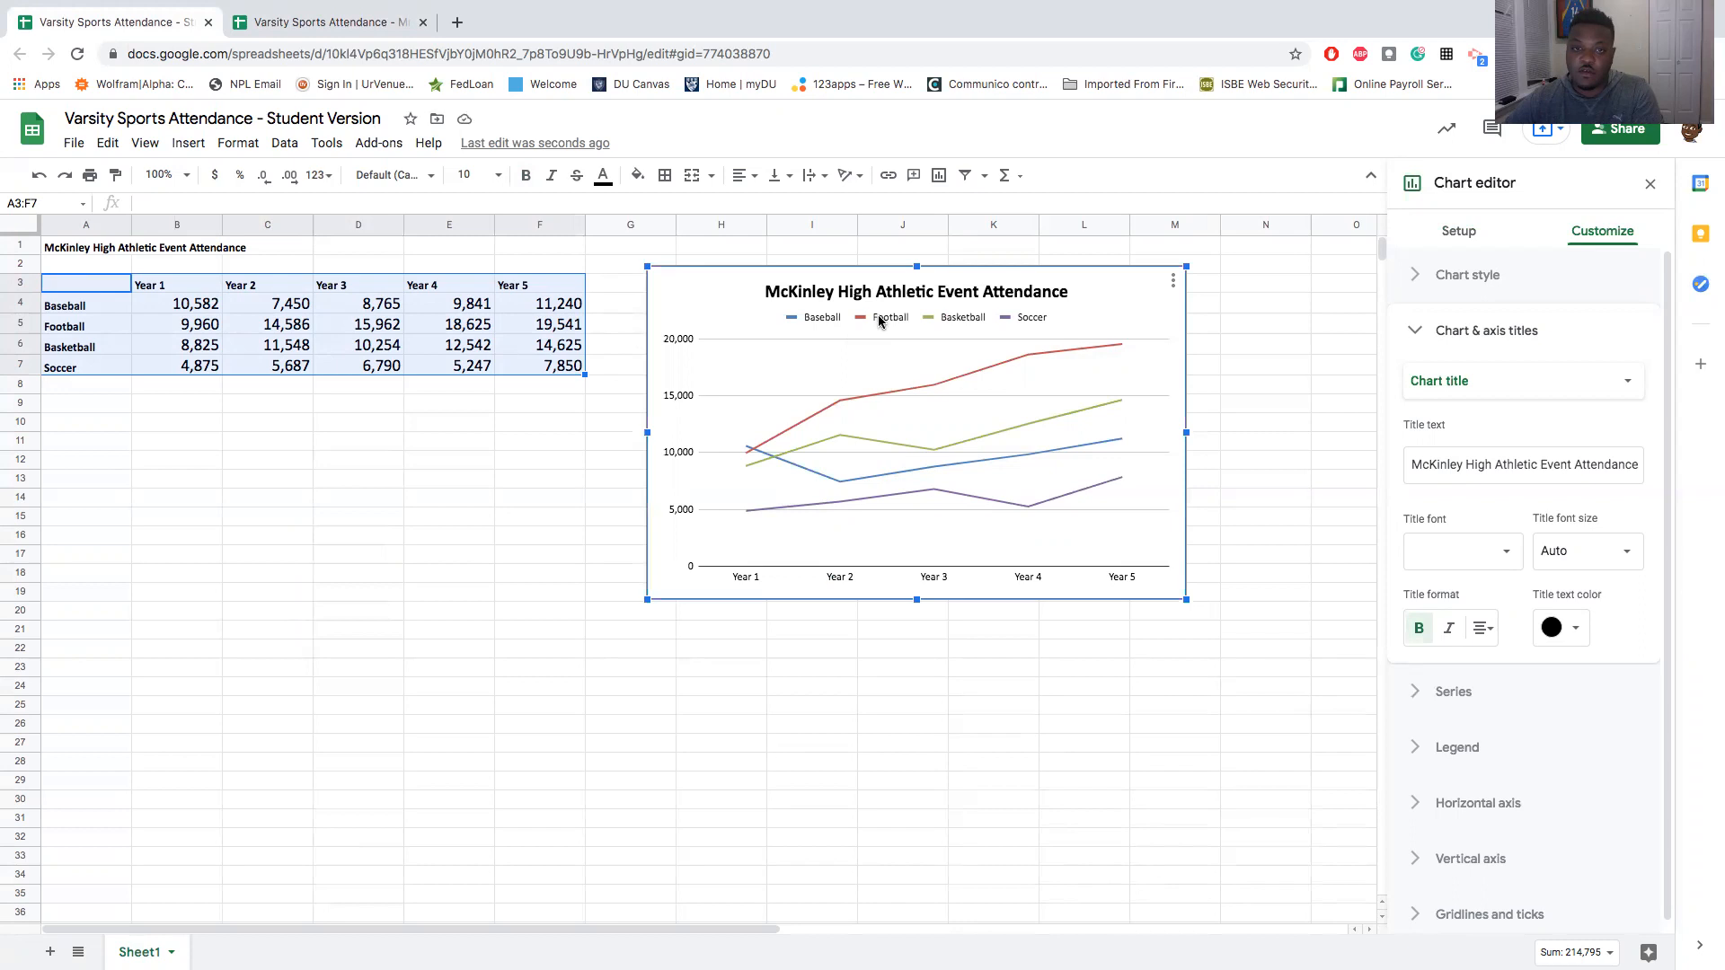
left_click(880, 320)
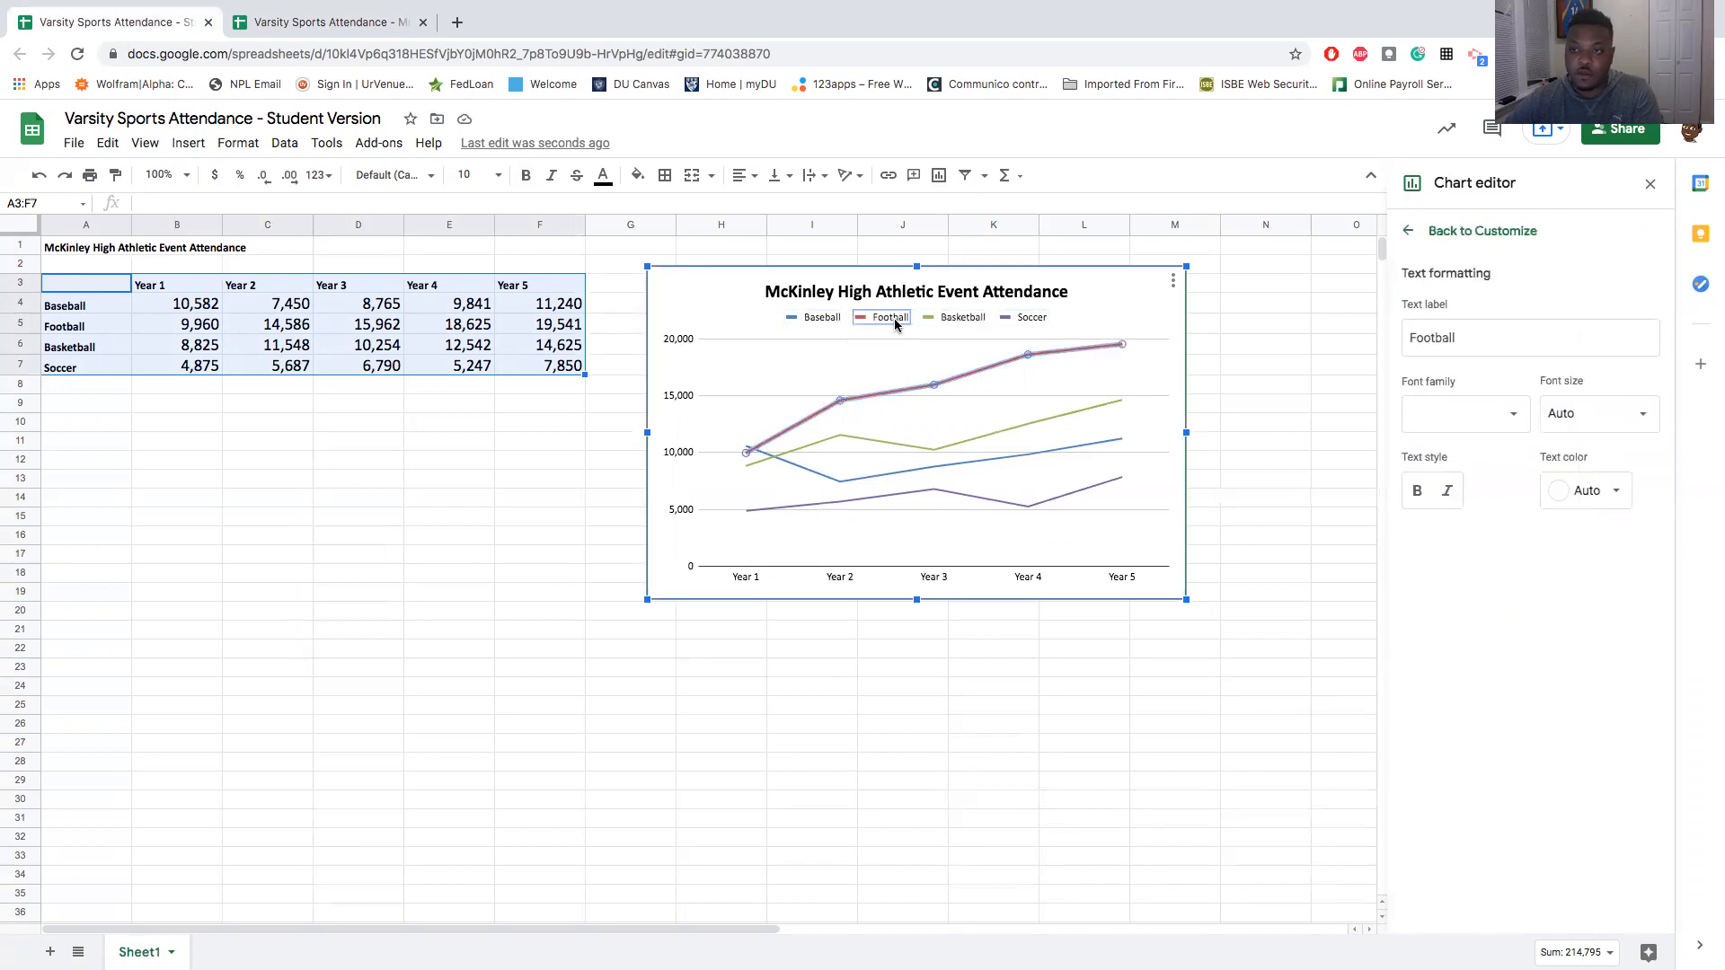
left_click(1414, 233)
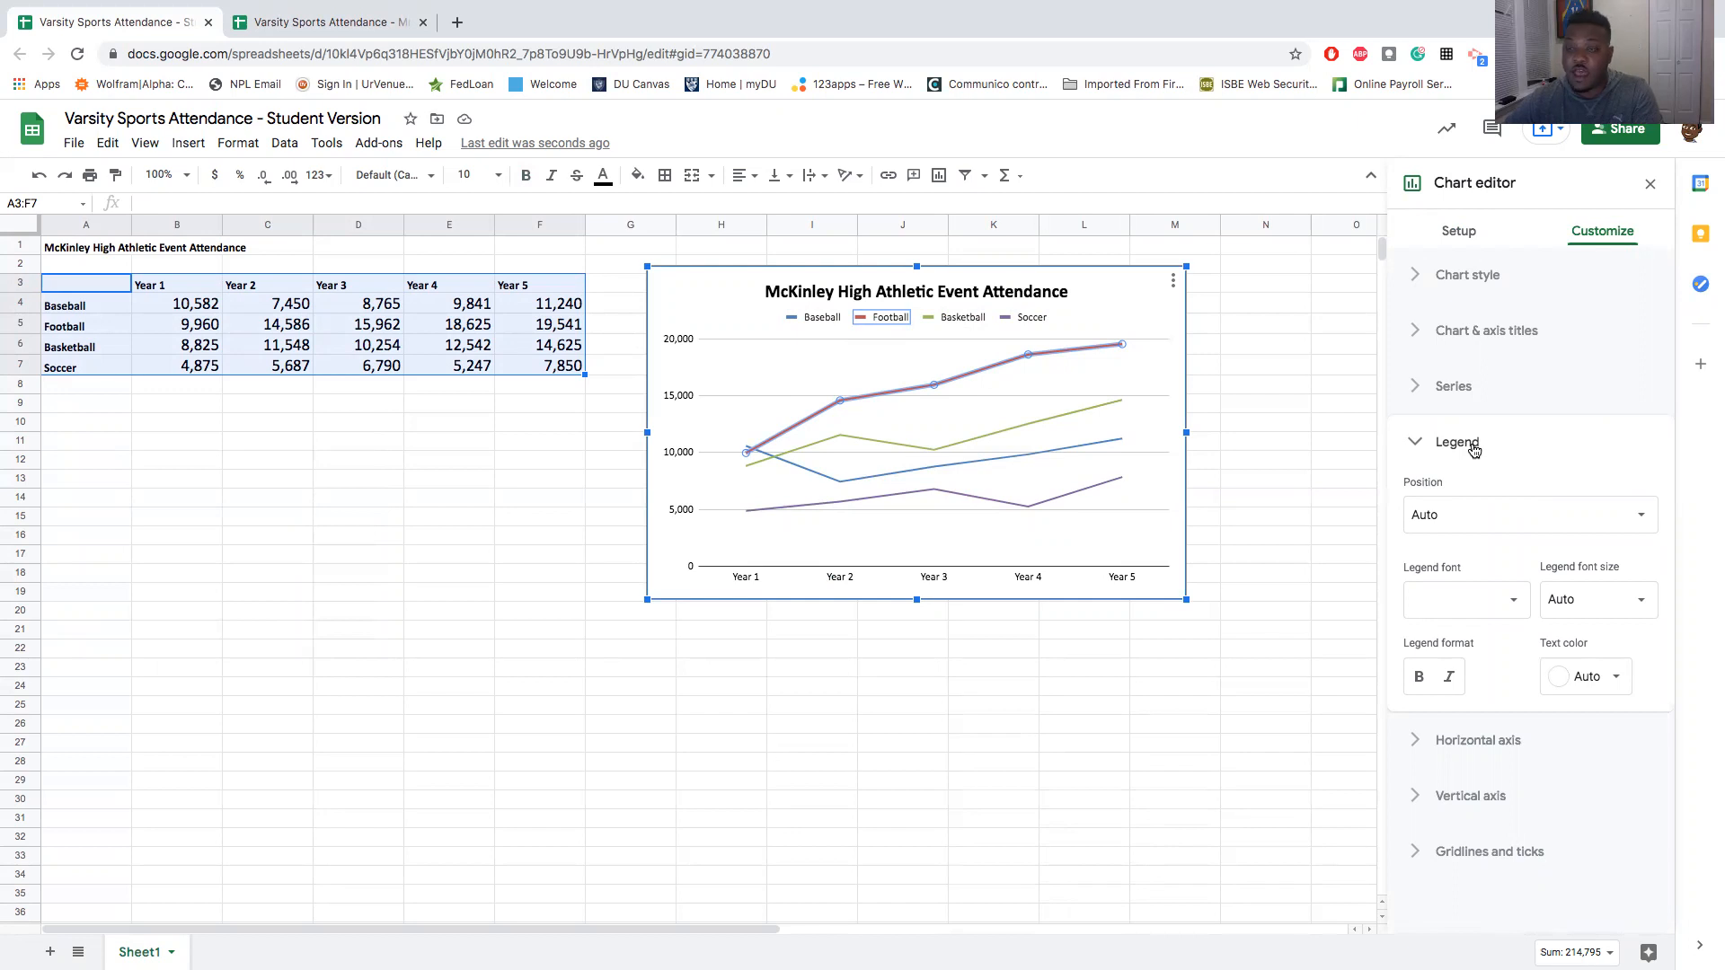
left_click(1445, 522)
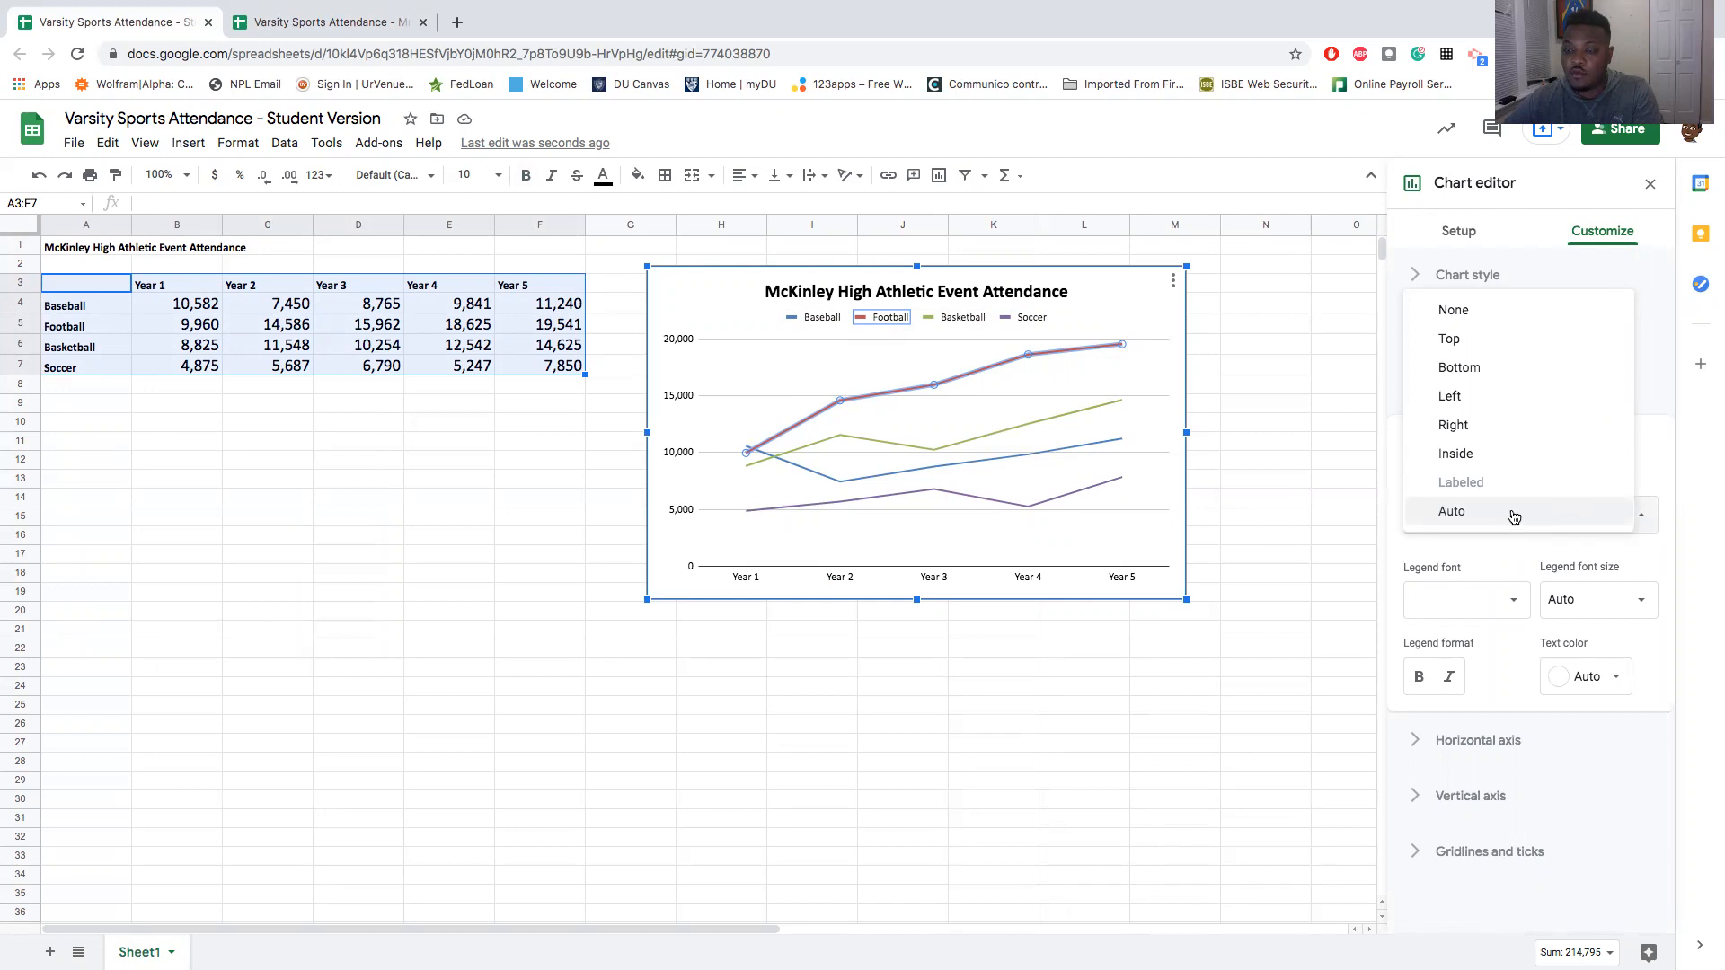
left_click(1484, 424)
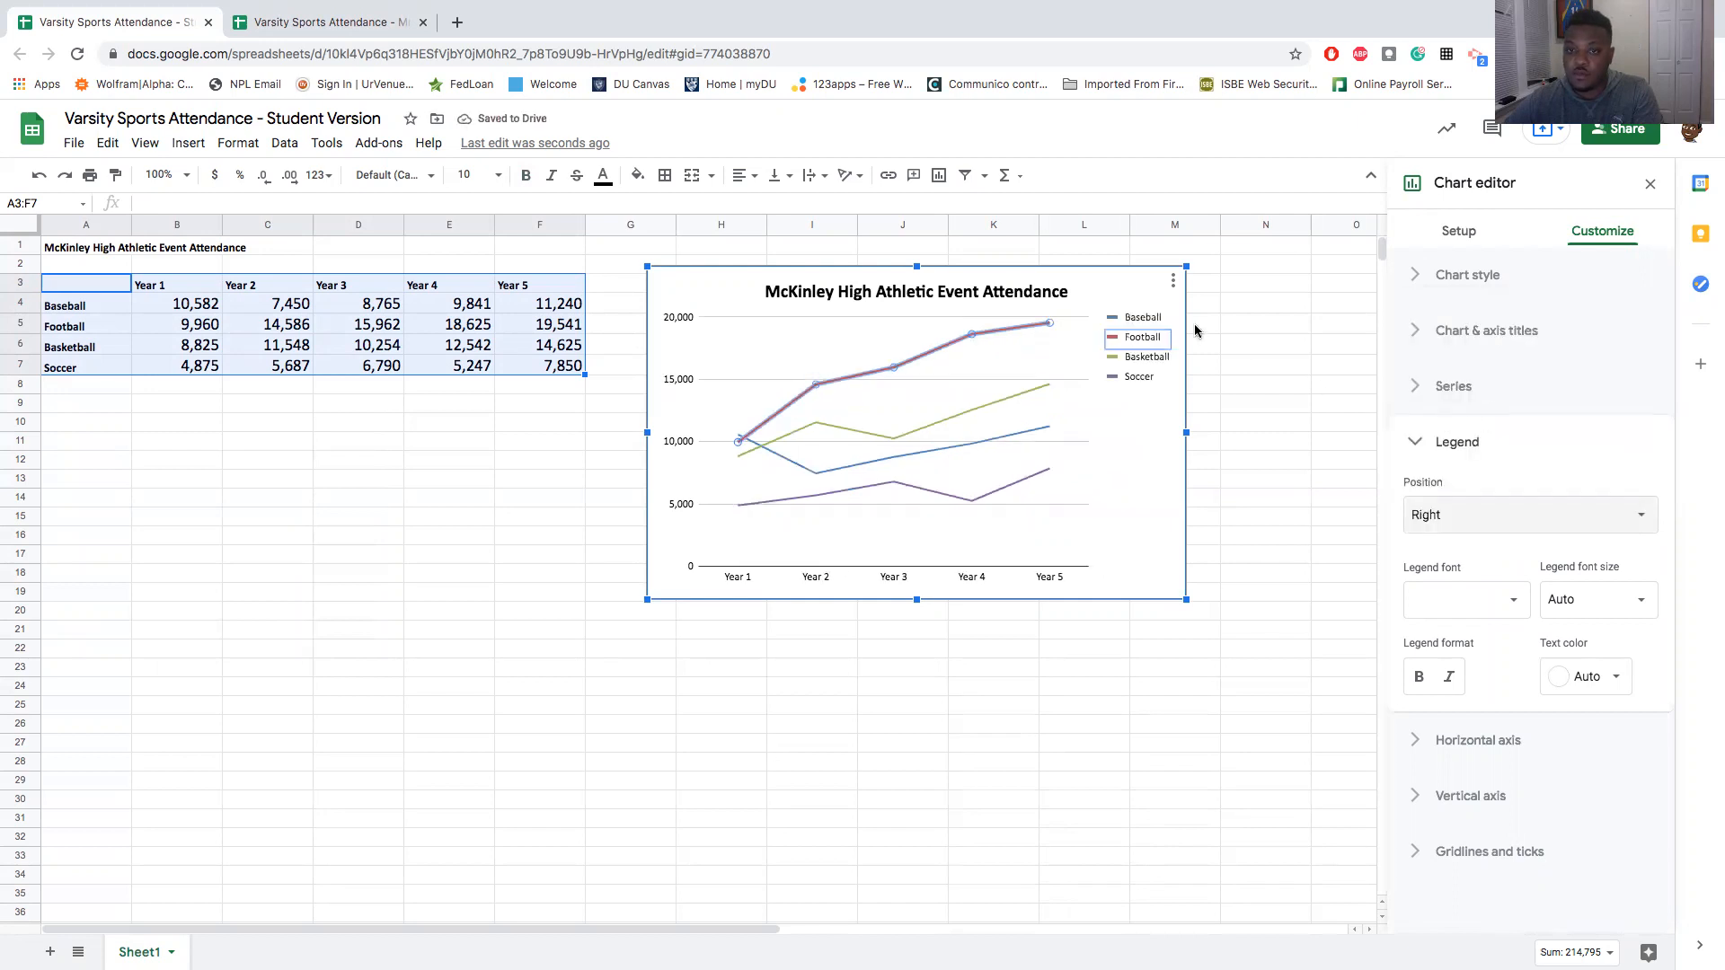
scroll(1175, 326, "right", 2)
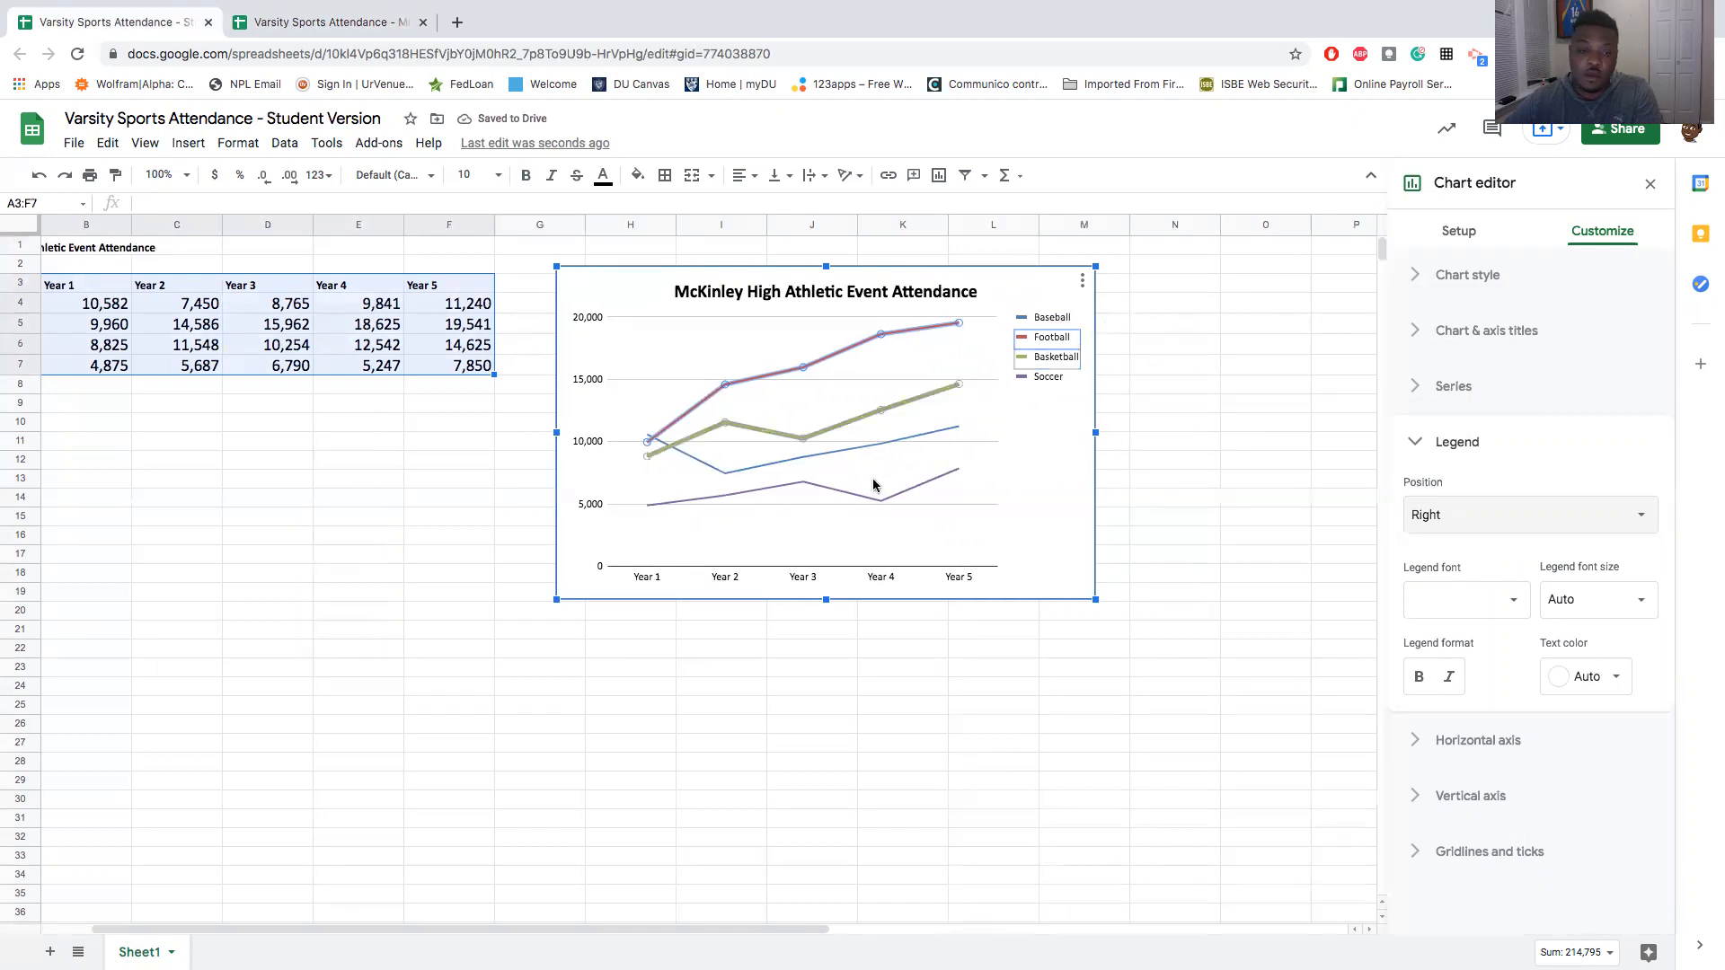
left_click(1404, 456)
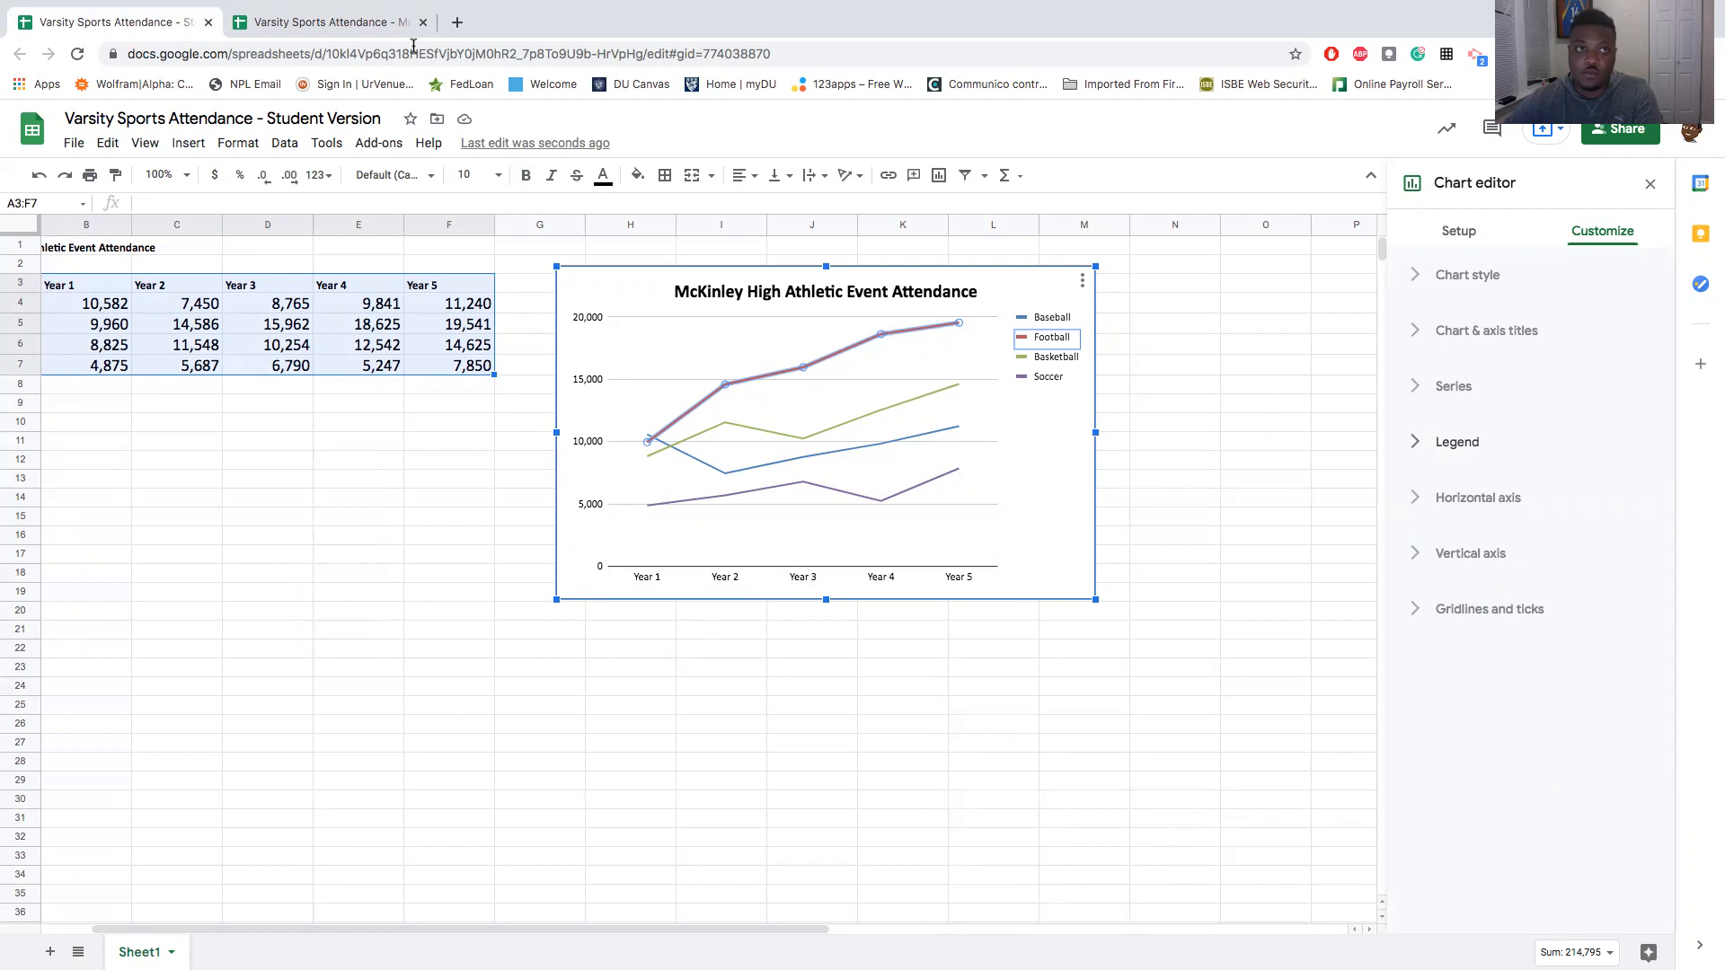
- Check the chart formatting in the finished reference spreadsheet, and return to the Student Version
left_click(355, 24)
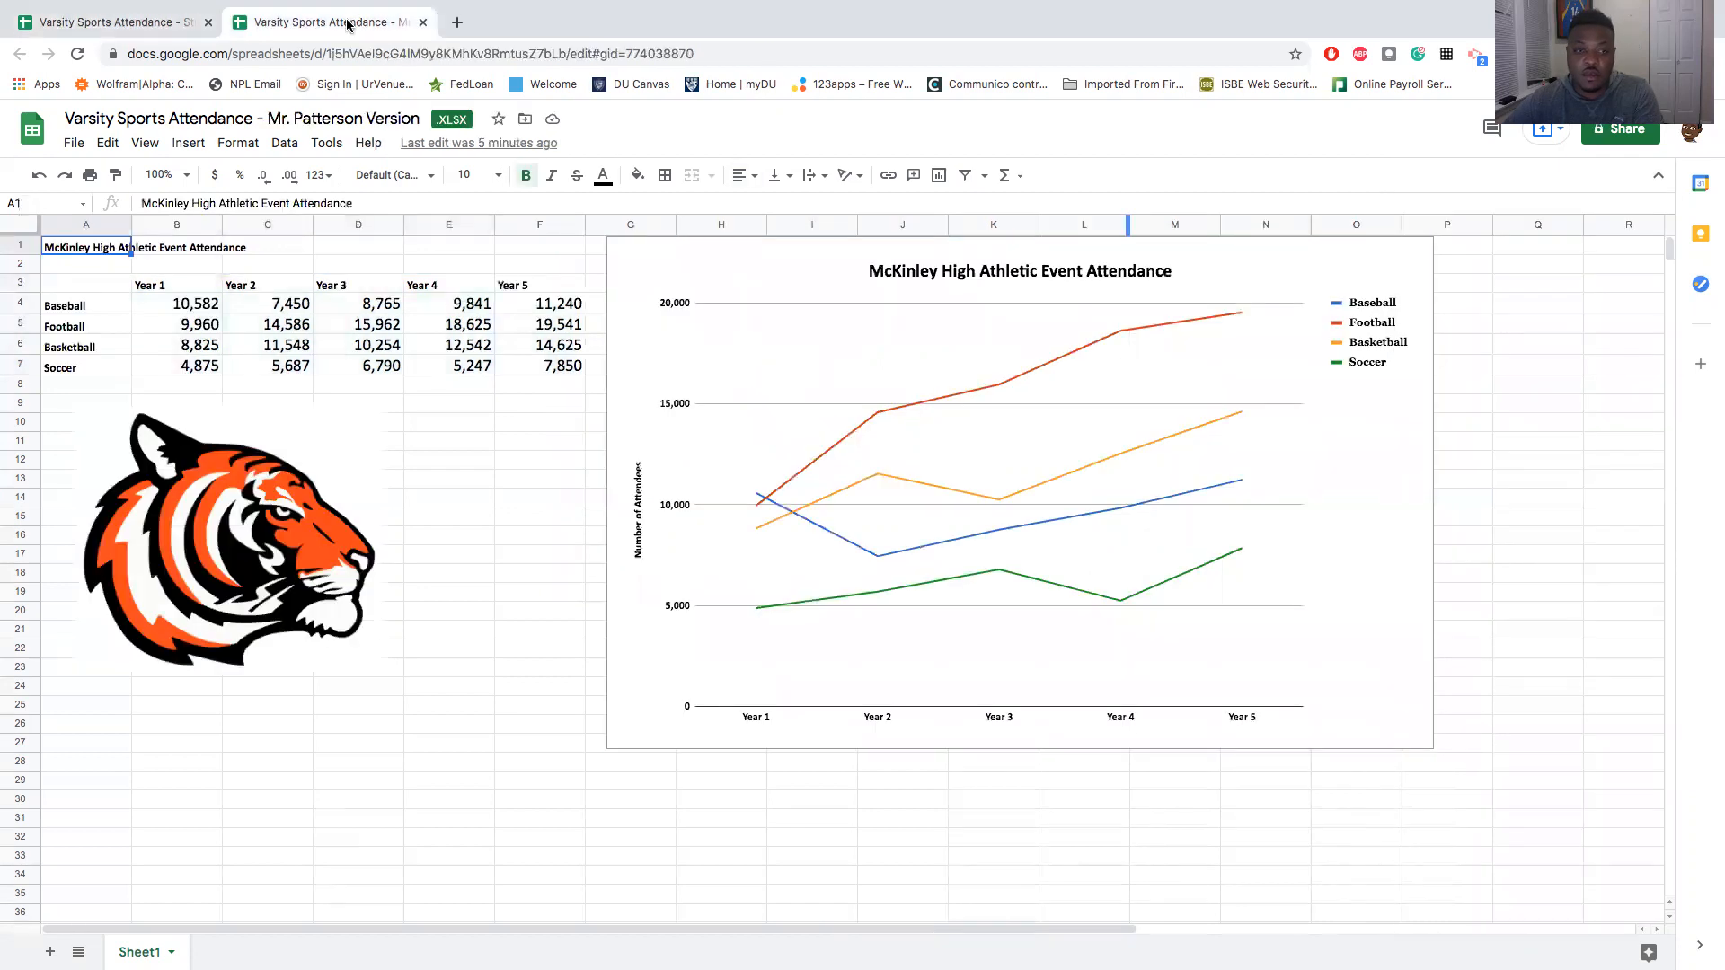
left_click(154, 21)
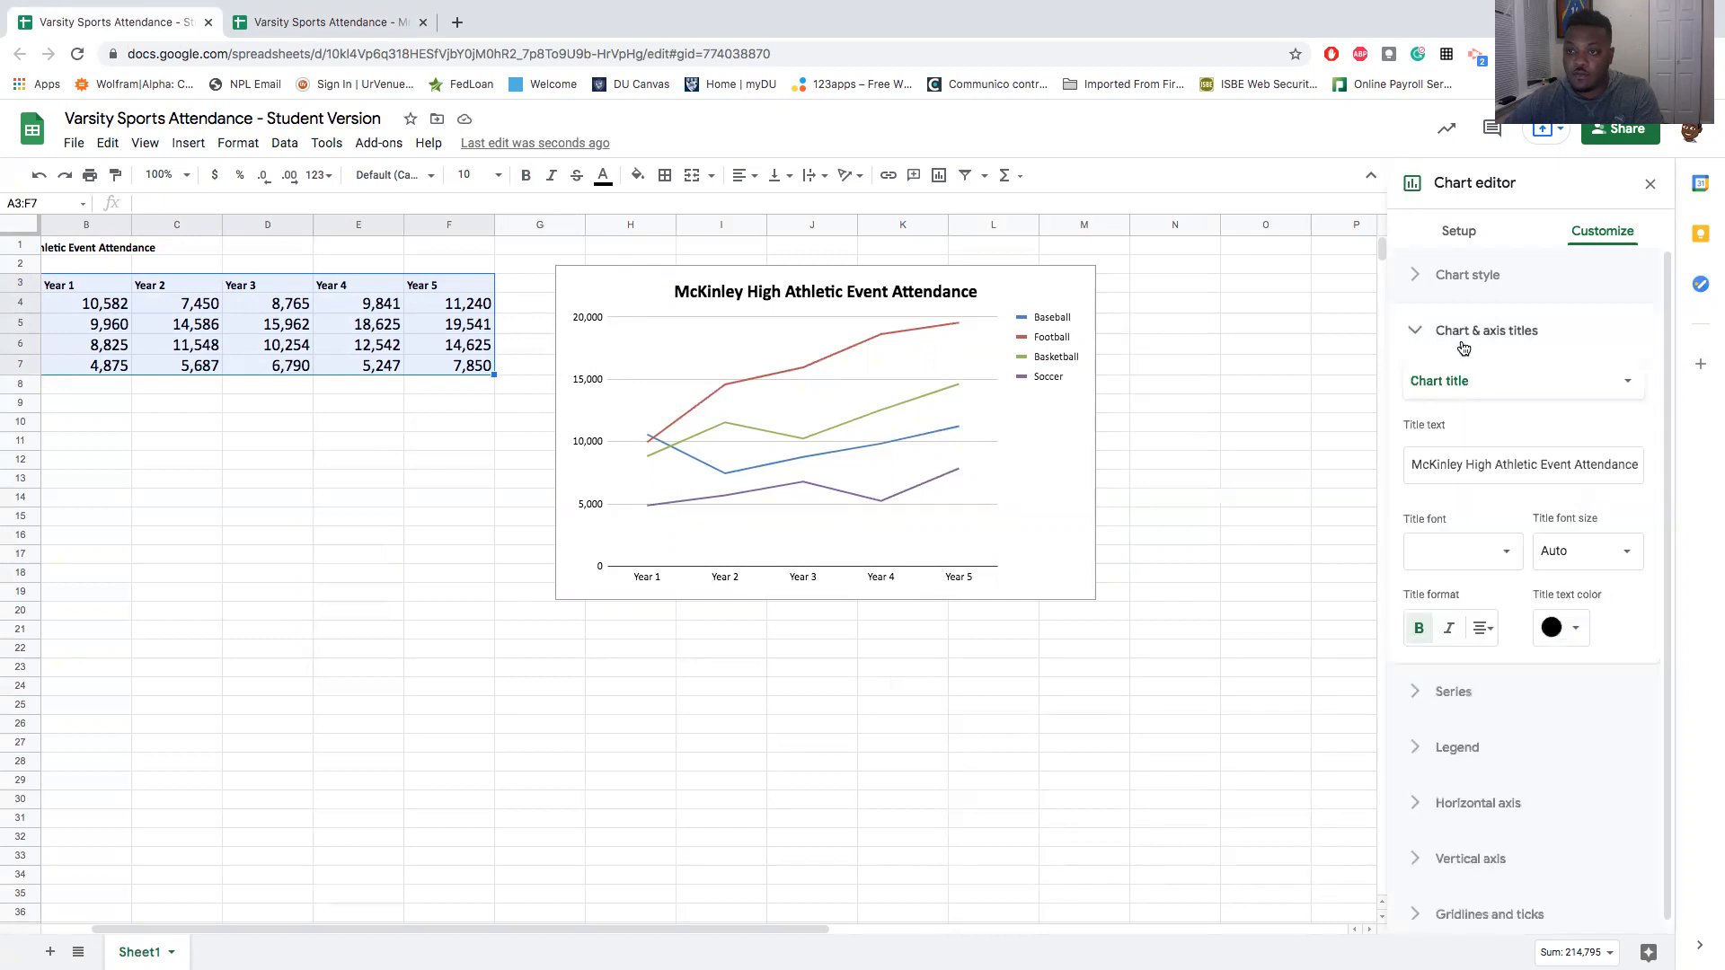
left_click(1446, 396)
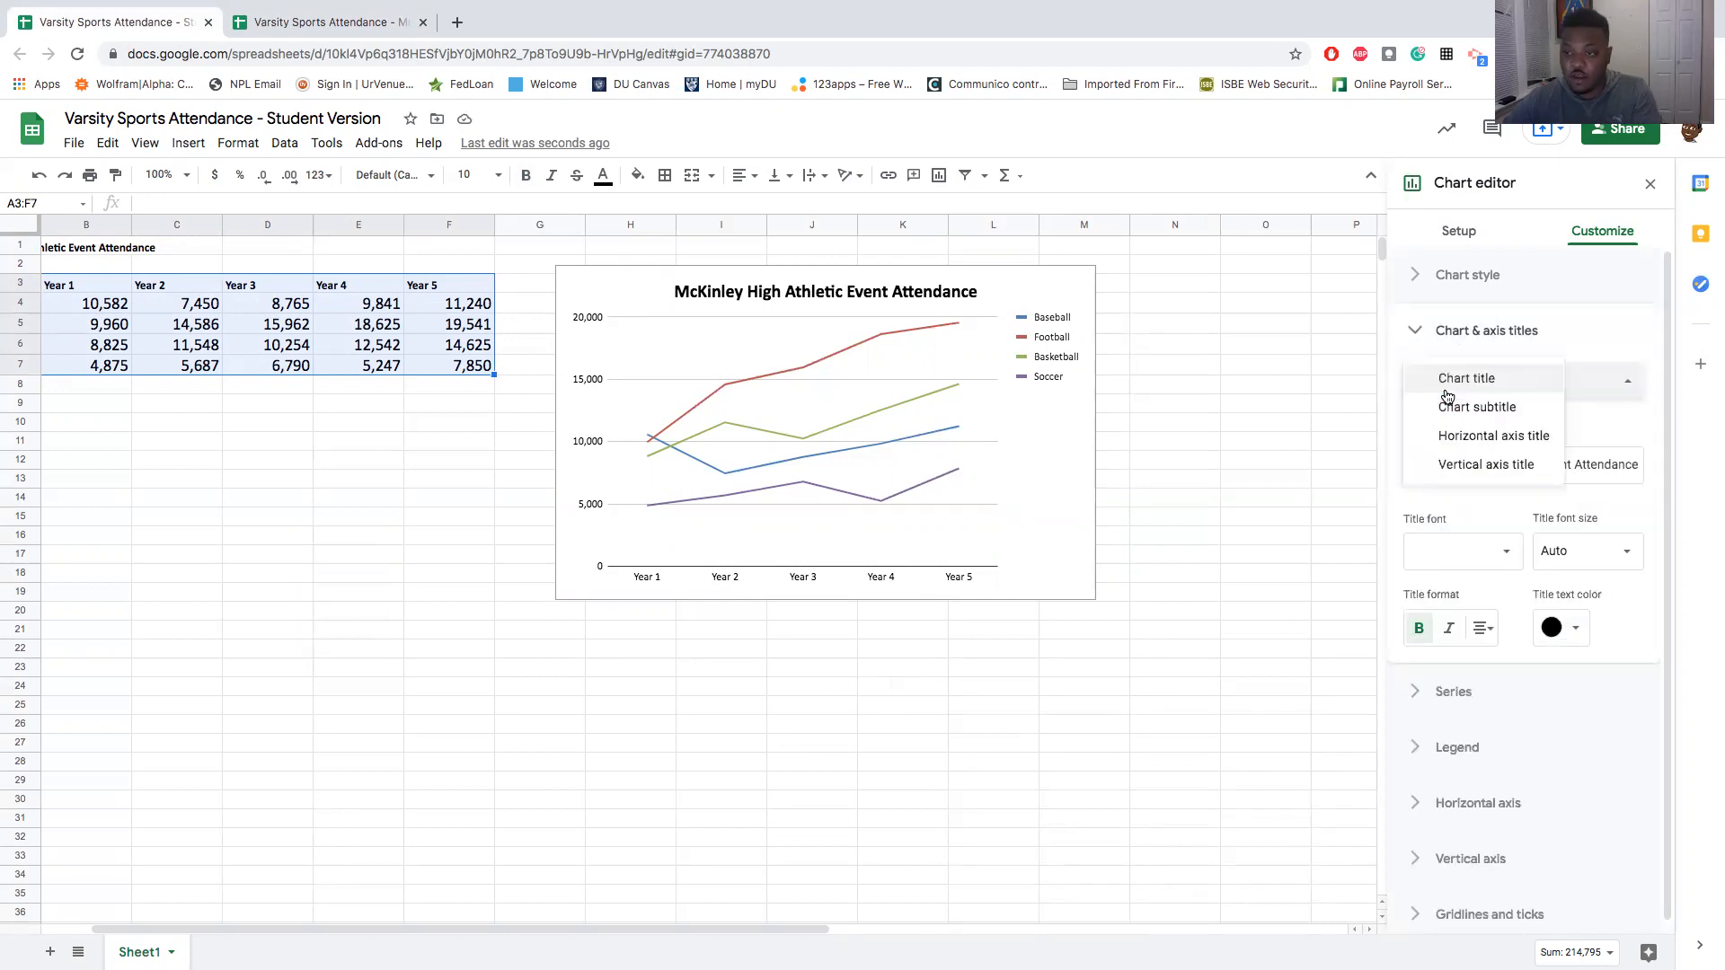
left_click(1475, 440)
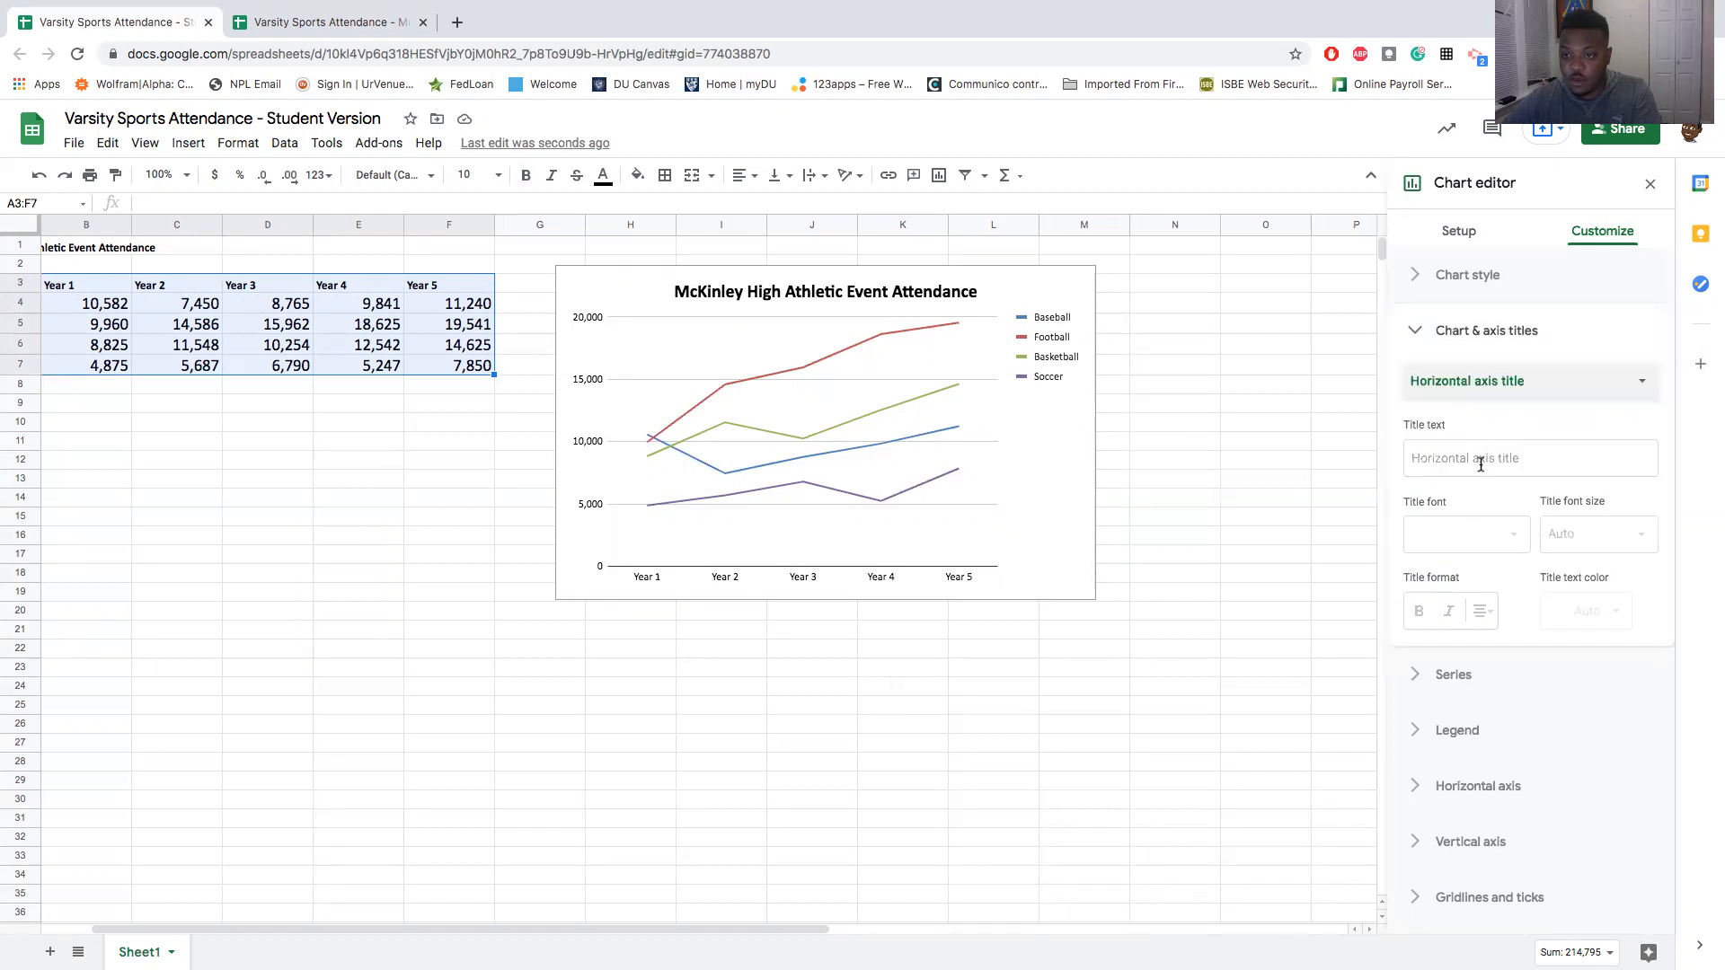
left_click(1480, 460)
type("Att")
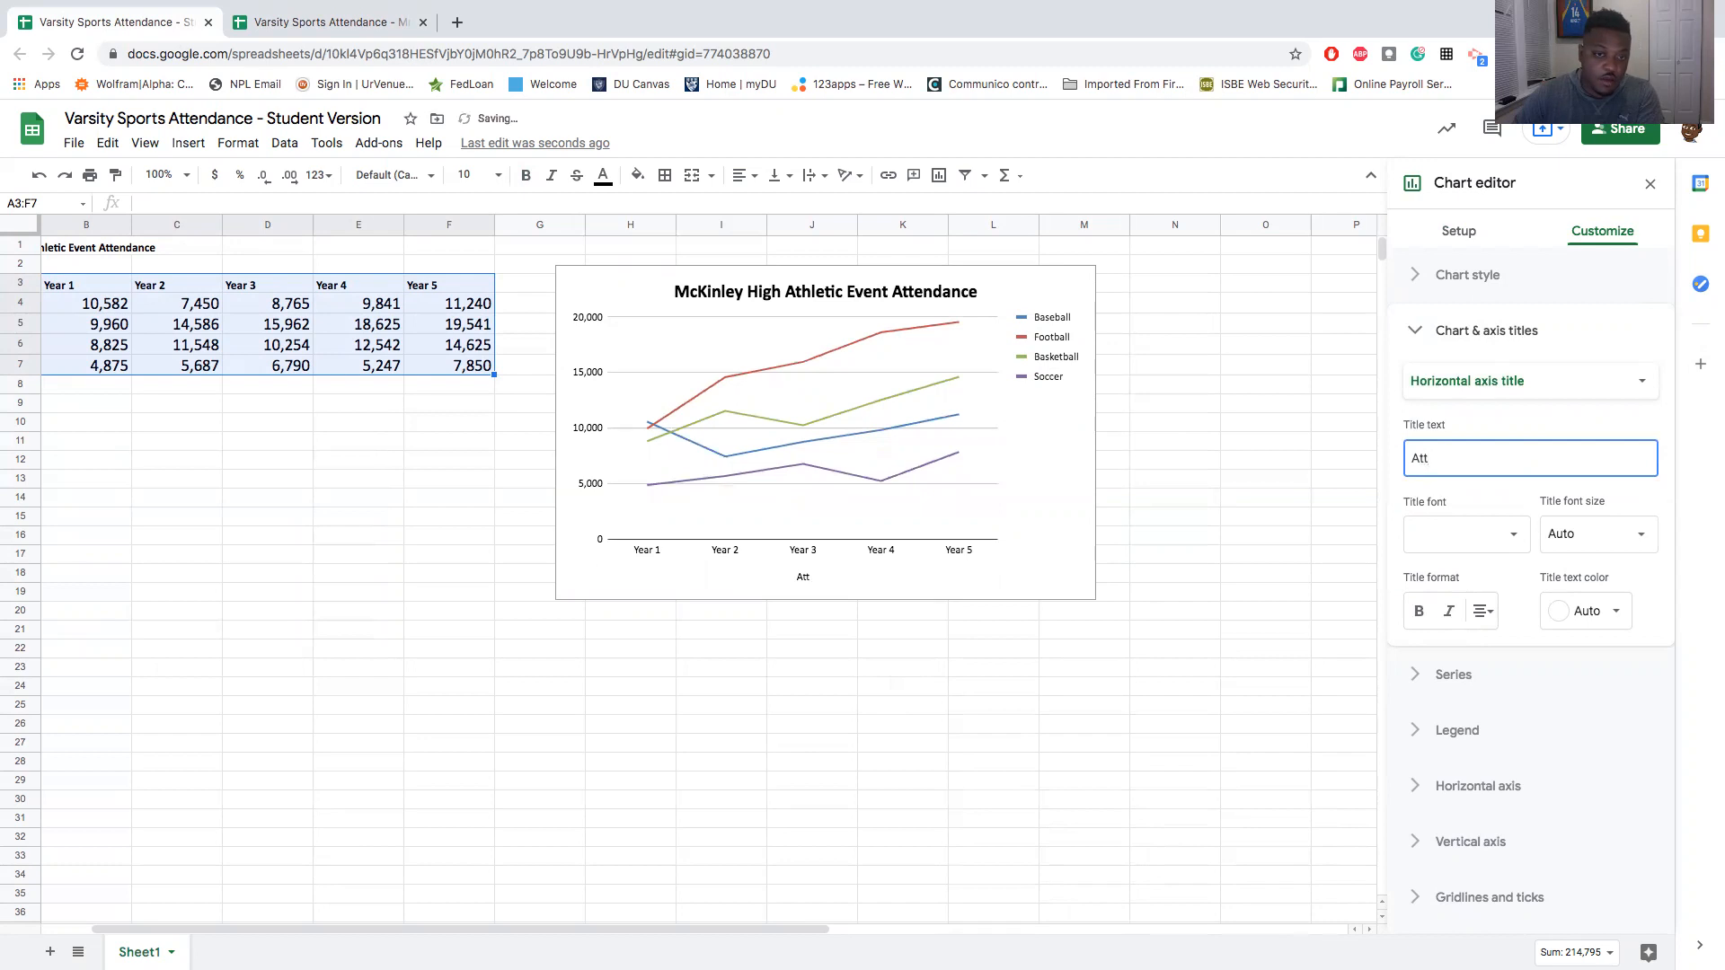
key("BackSpace")
key("BackSpace")
key("BackSpace")
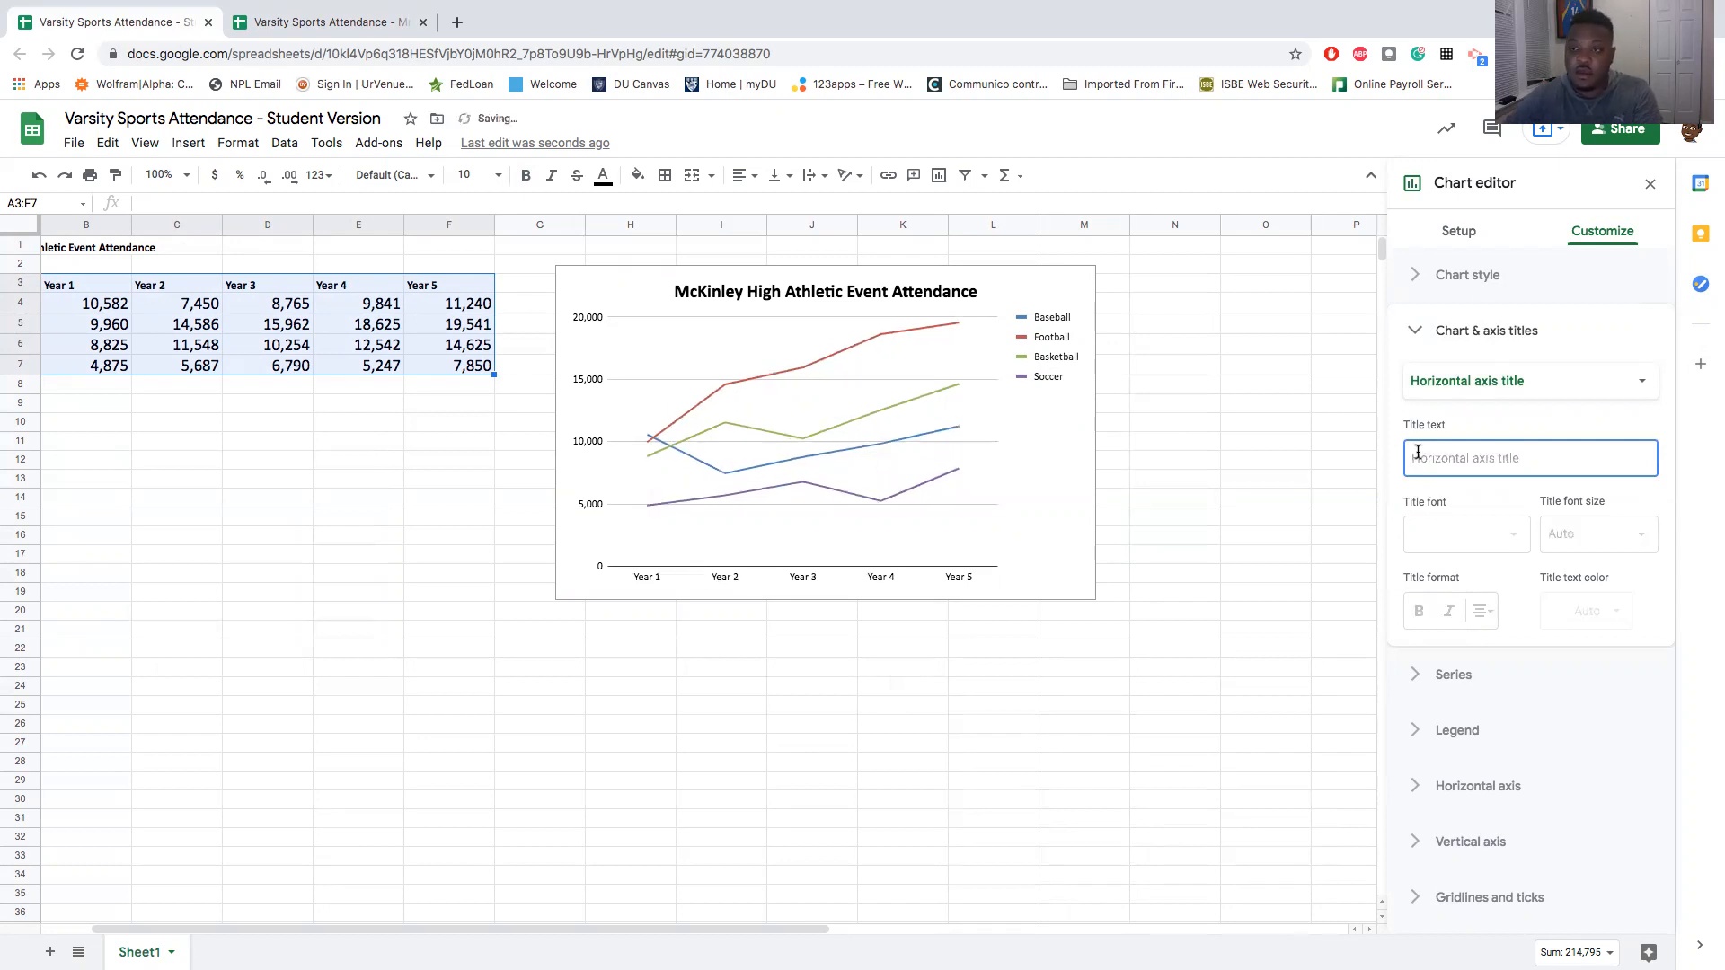
- Add the vertical axis title "Attendance" to the Student Version chart
left_click(1487, 395)
left_click(1488, 409)
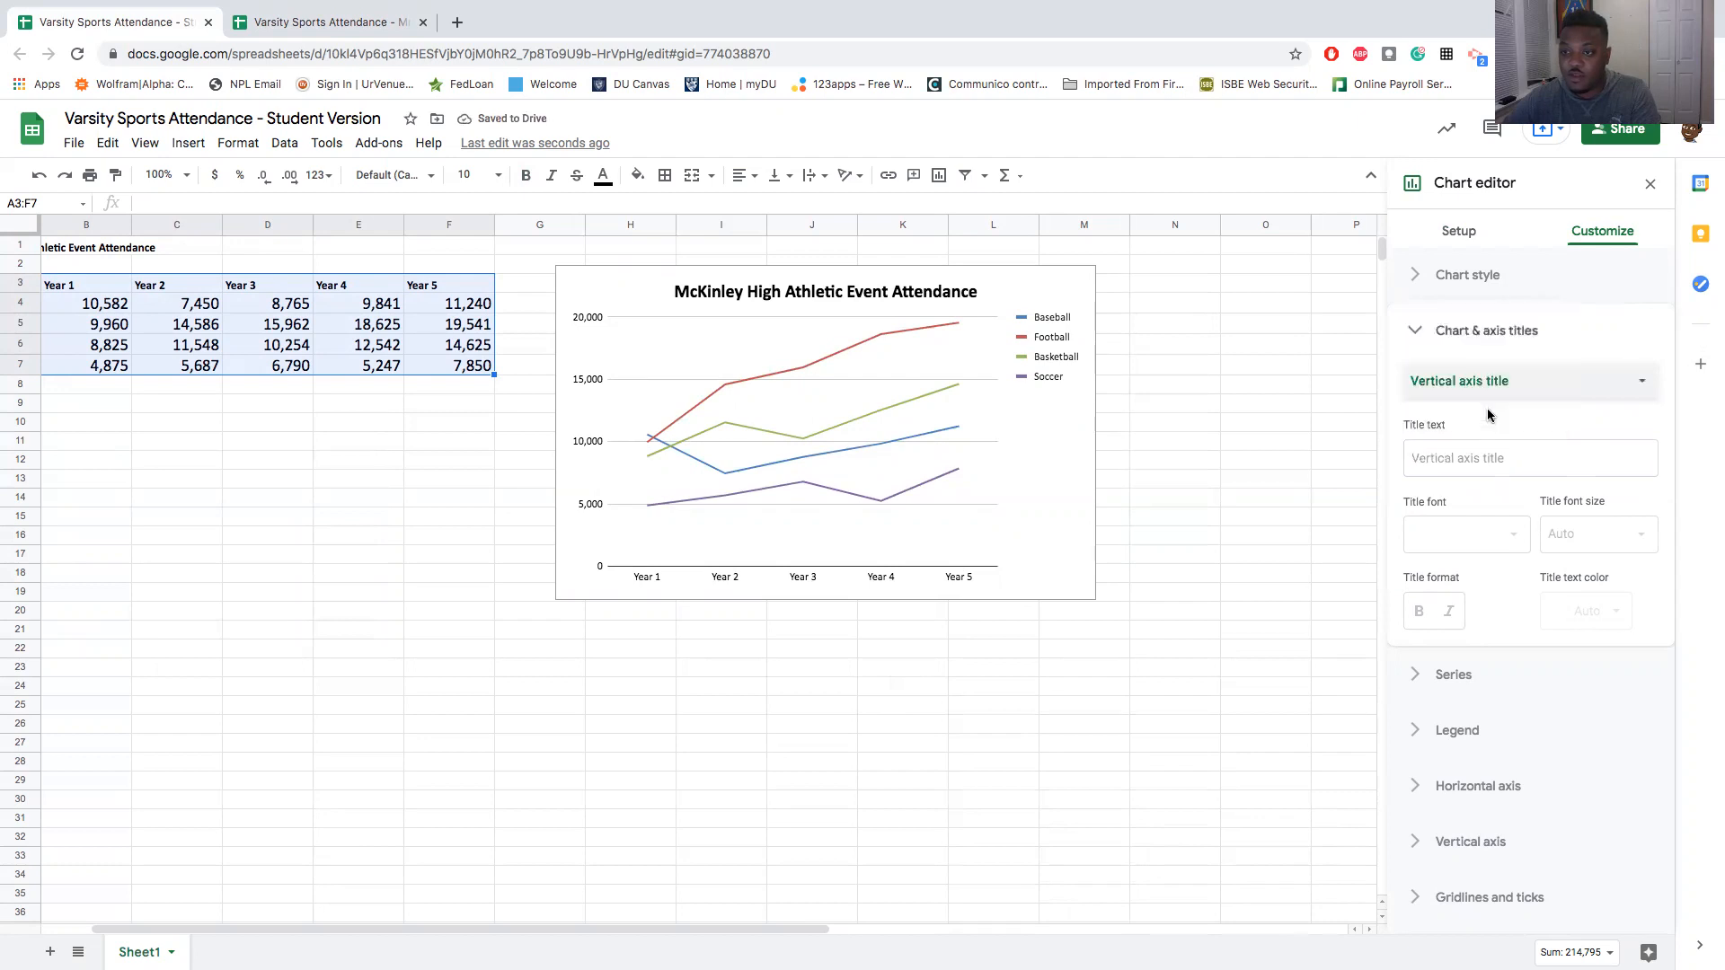
left_click(1473, 459)
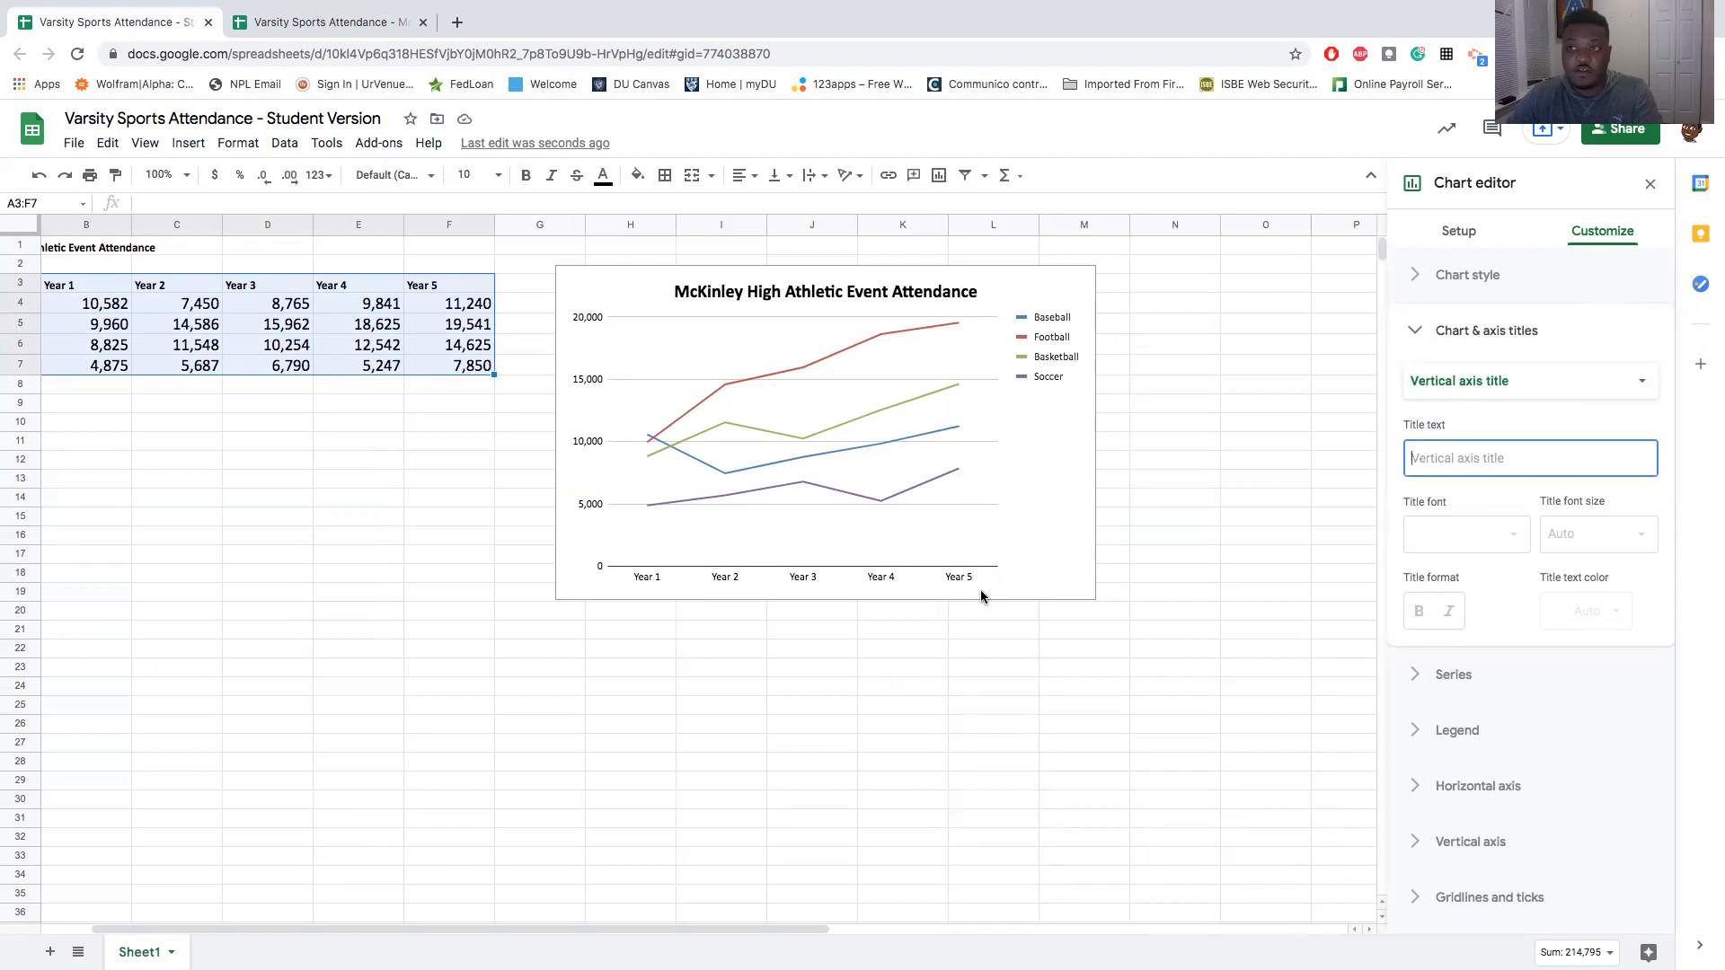
type("Attend")
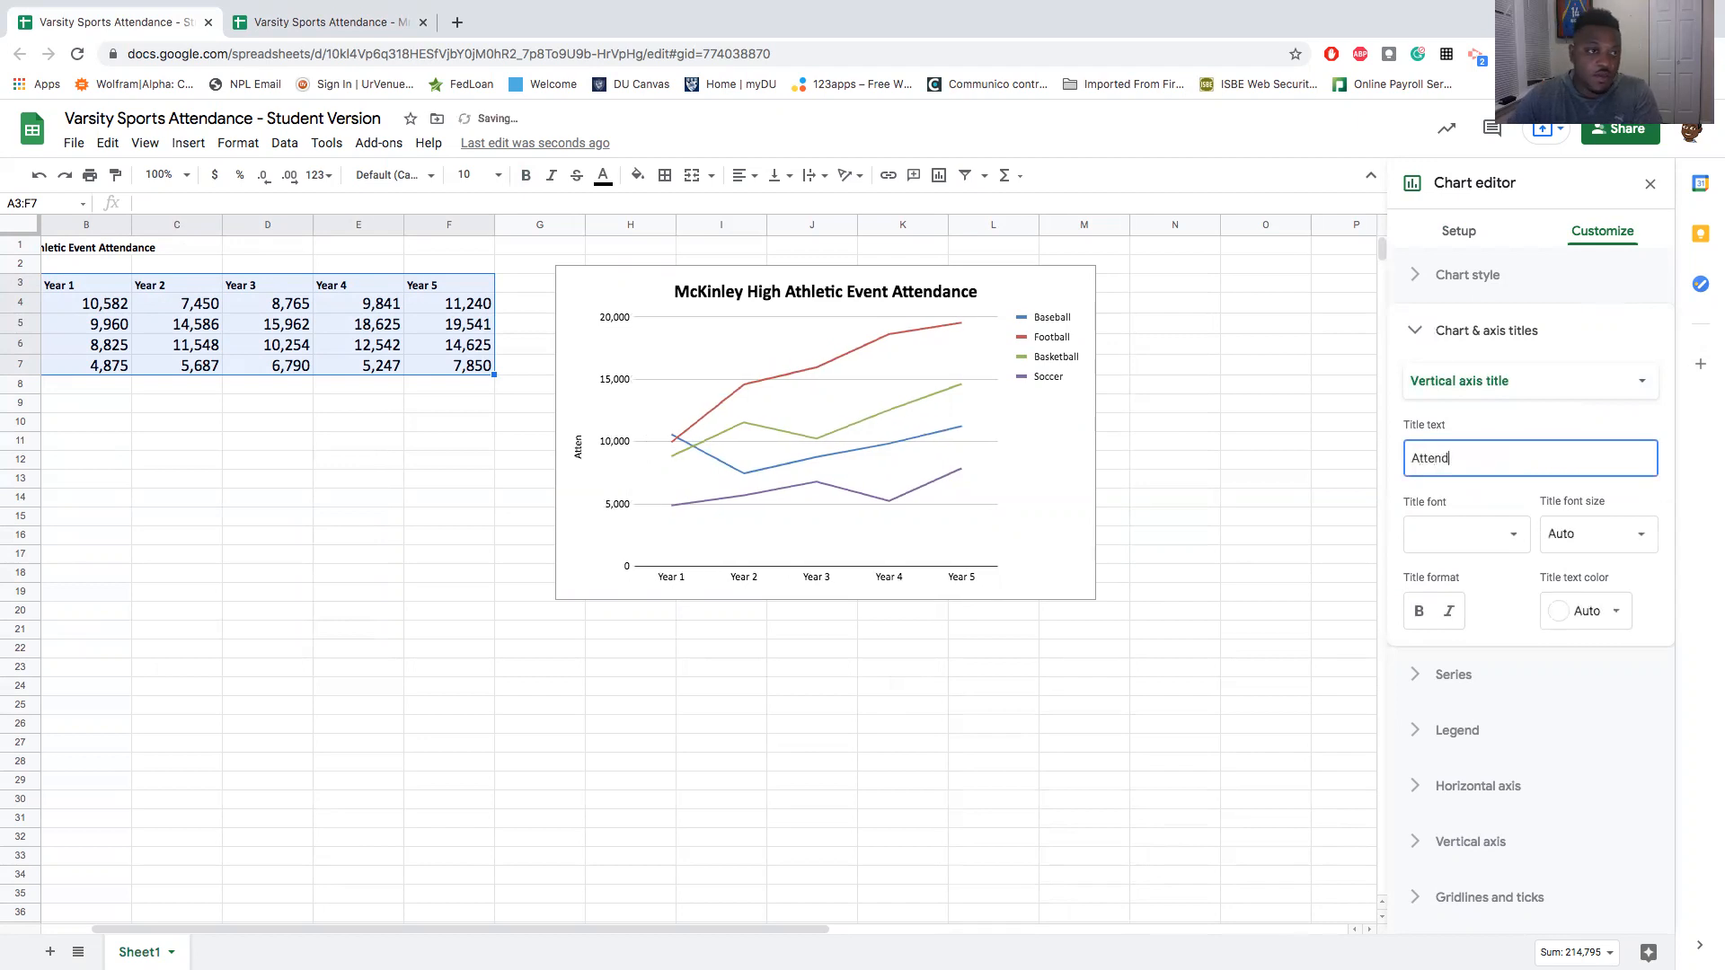
type("amc")
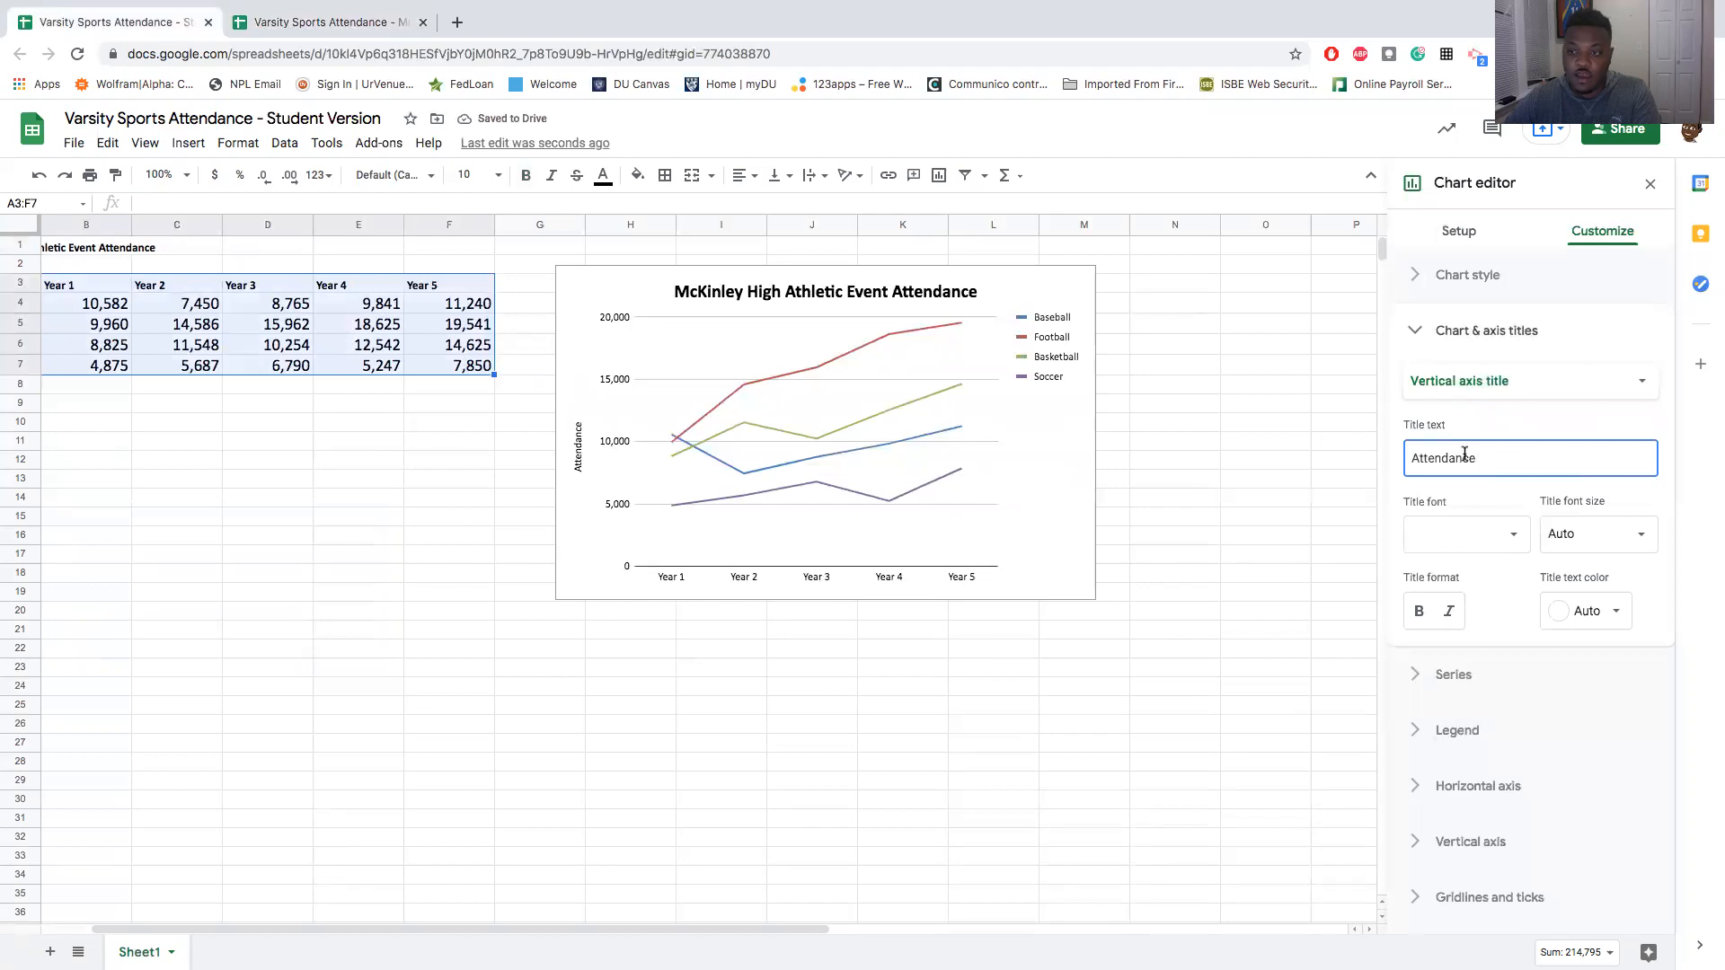
- Make the vertical axis title bold and compare the chart with the one in the finished reference spreadsheet
left_click_drag(1478, 459, 1346, 461)
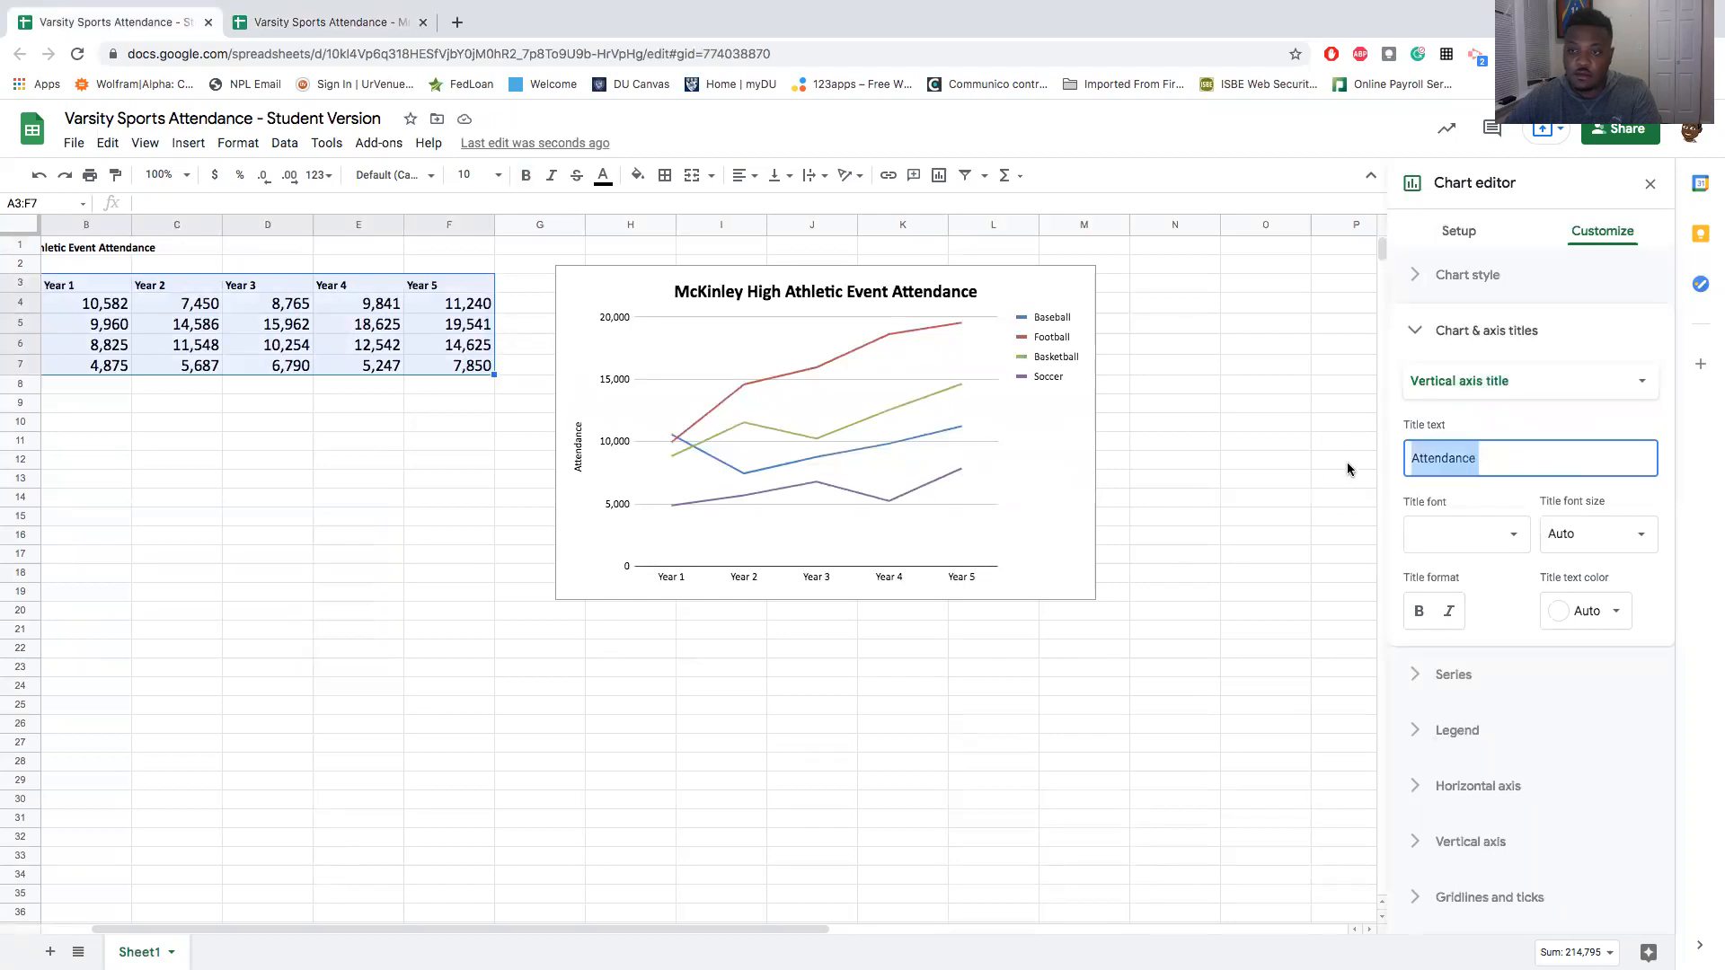
left_click(1428, 610)
left_click(347, 24)
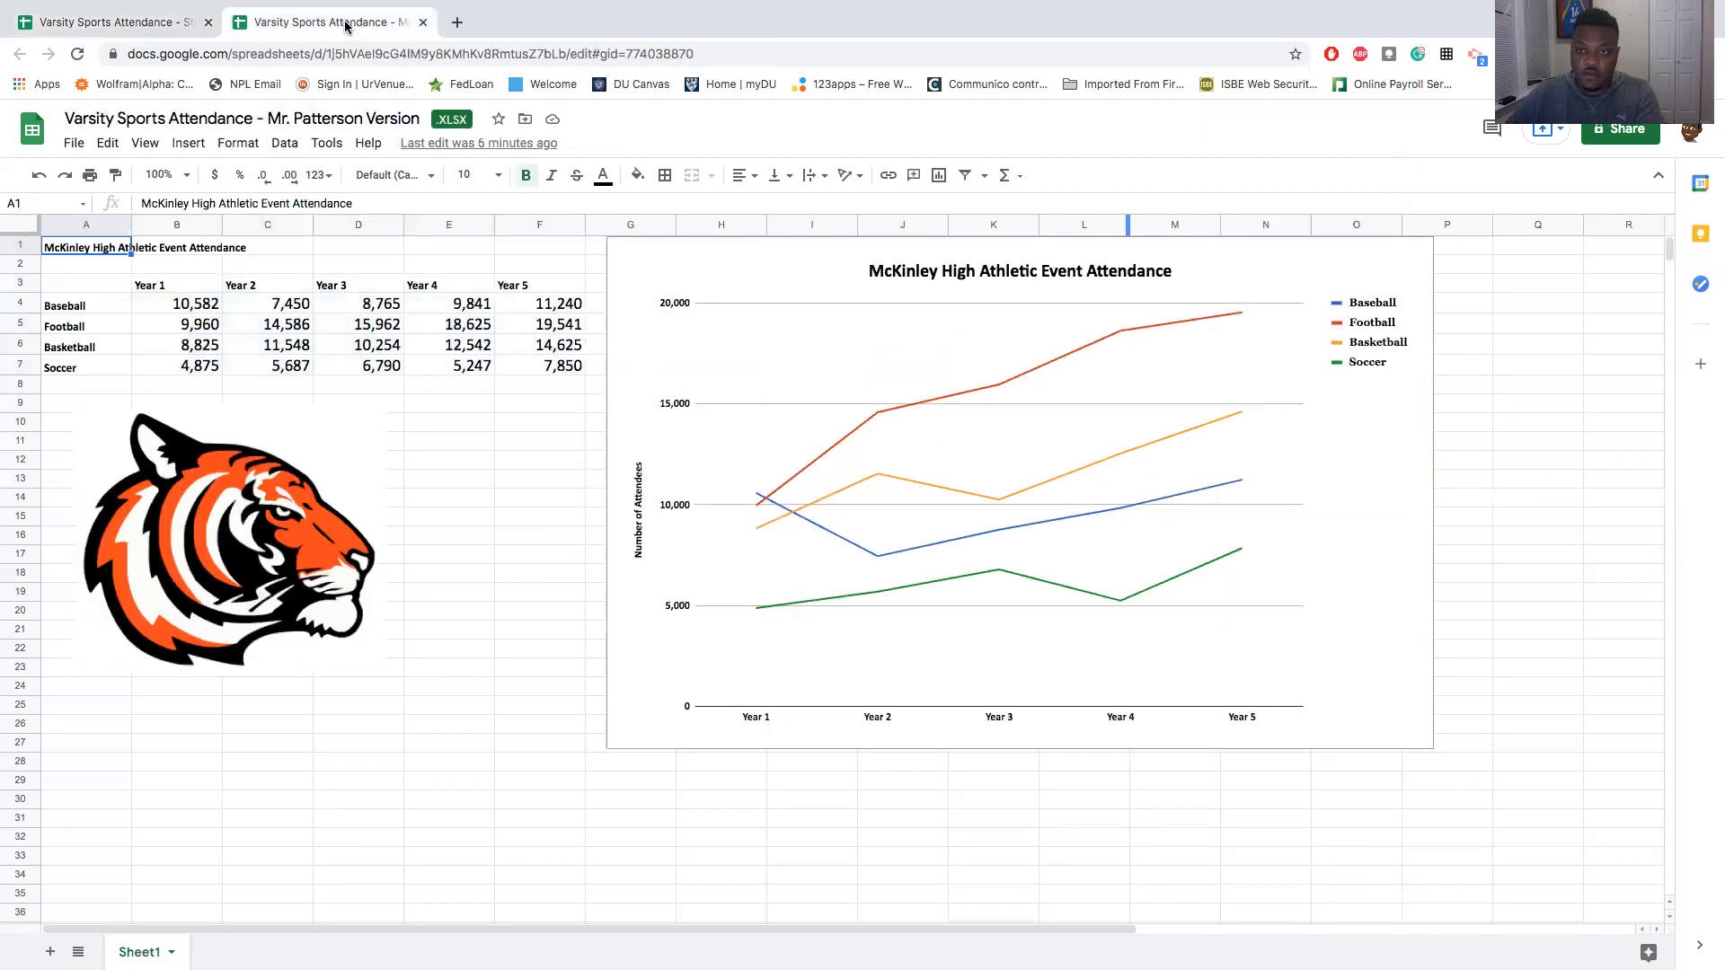
left_click(170, 24)
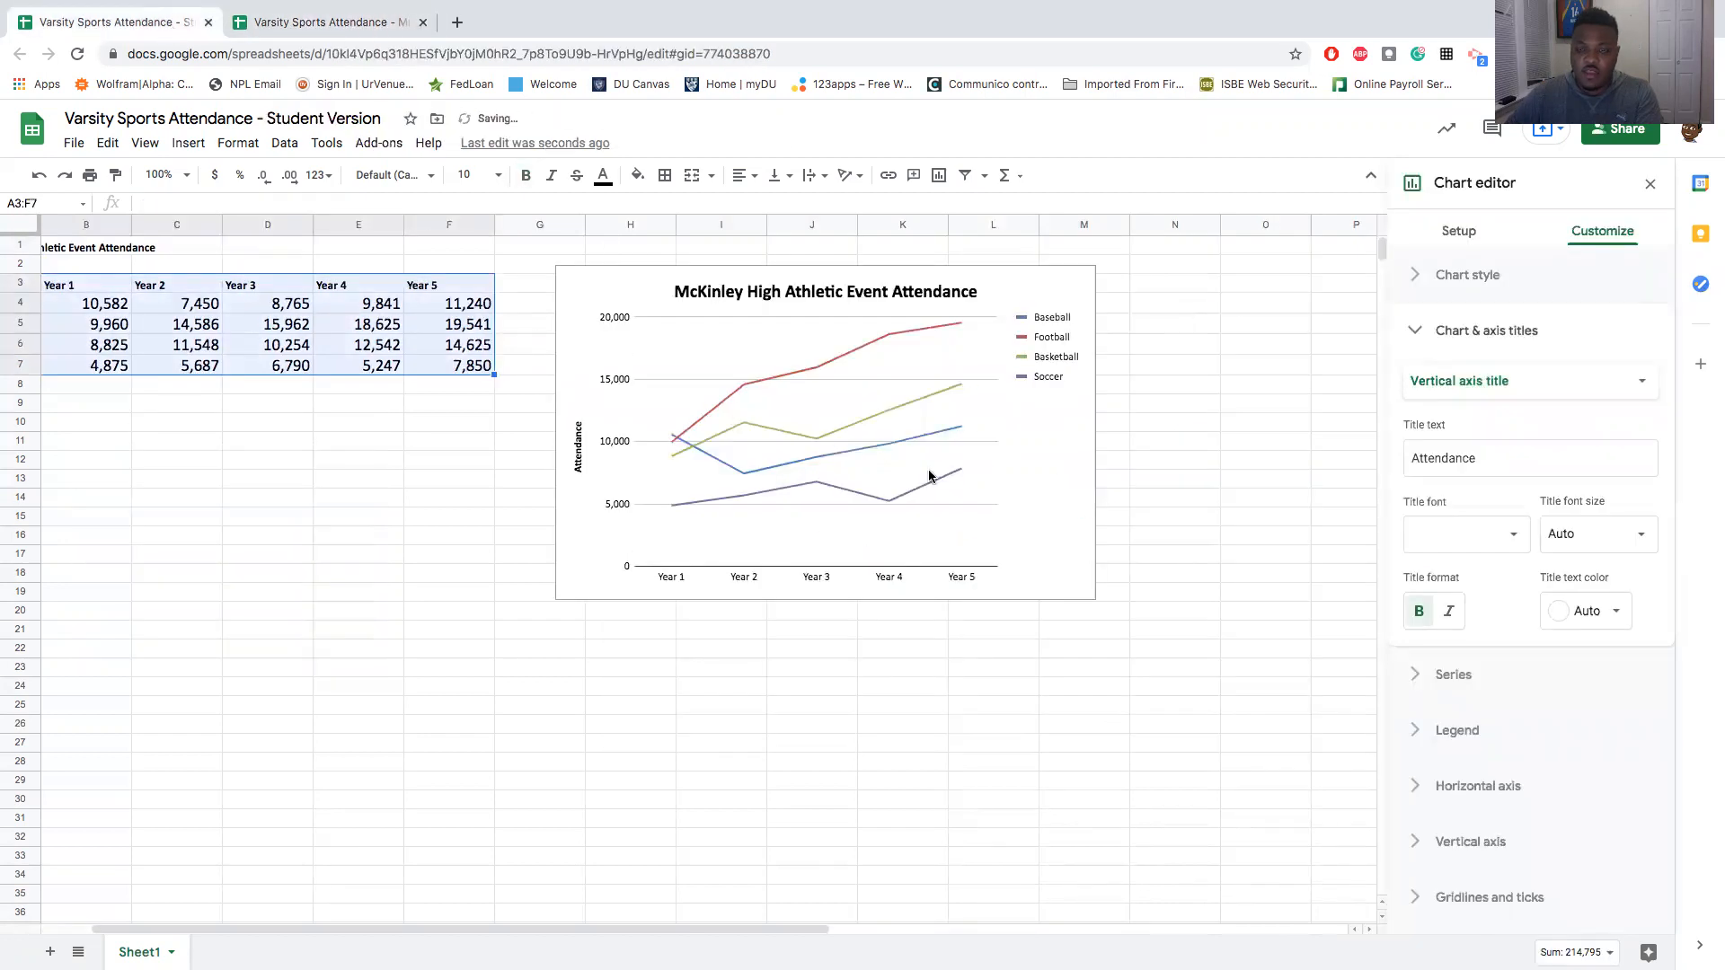
- Change the line color of the Basketball series in the chart to magenta
left_click(850, 429)
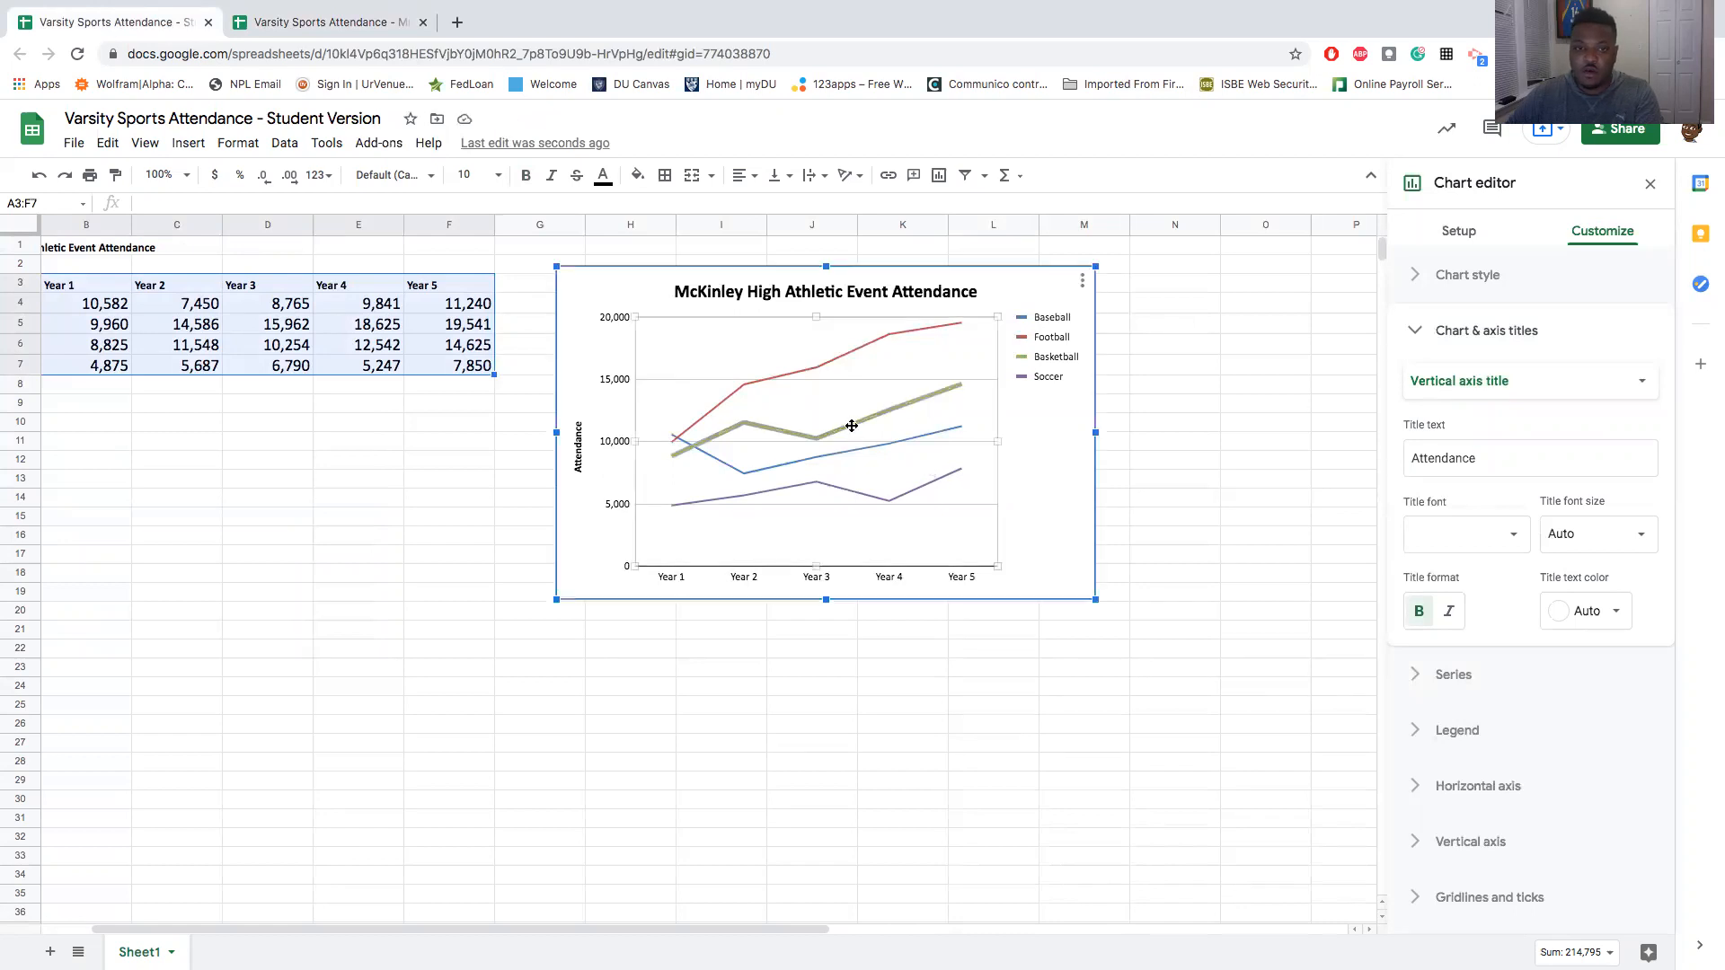
left_click(1585, 534)
left_click(1484, 613)
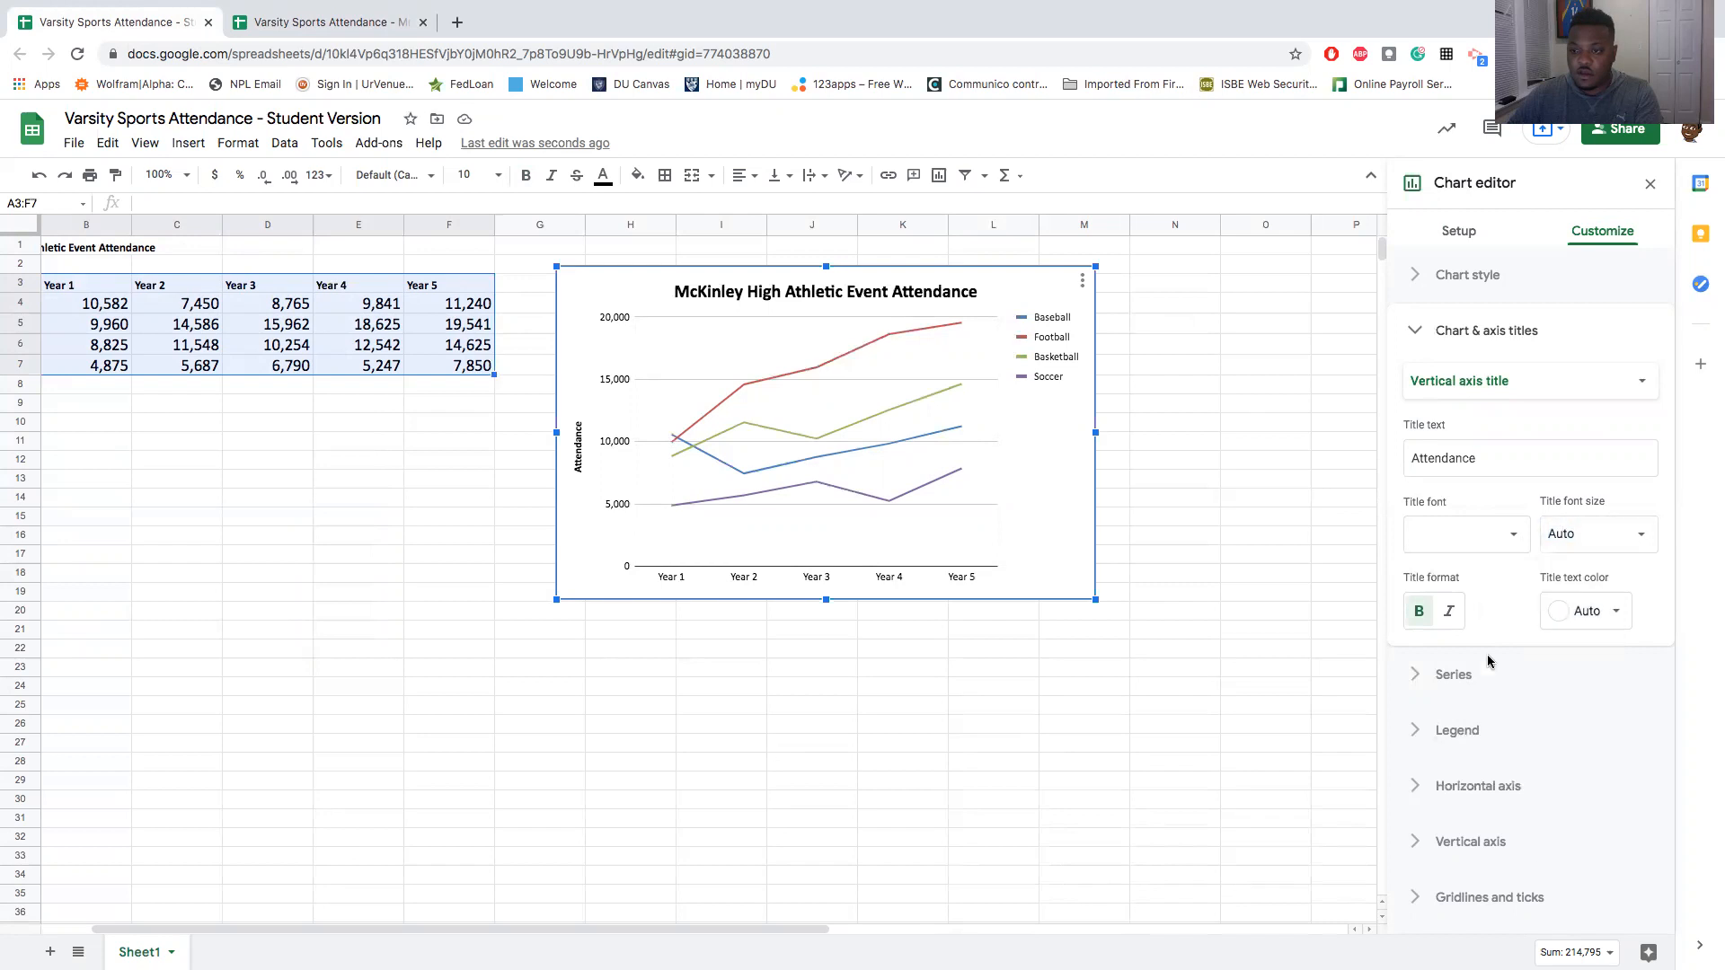
left_click(829, 424)
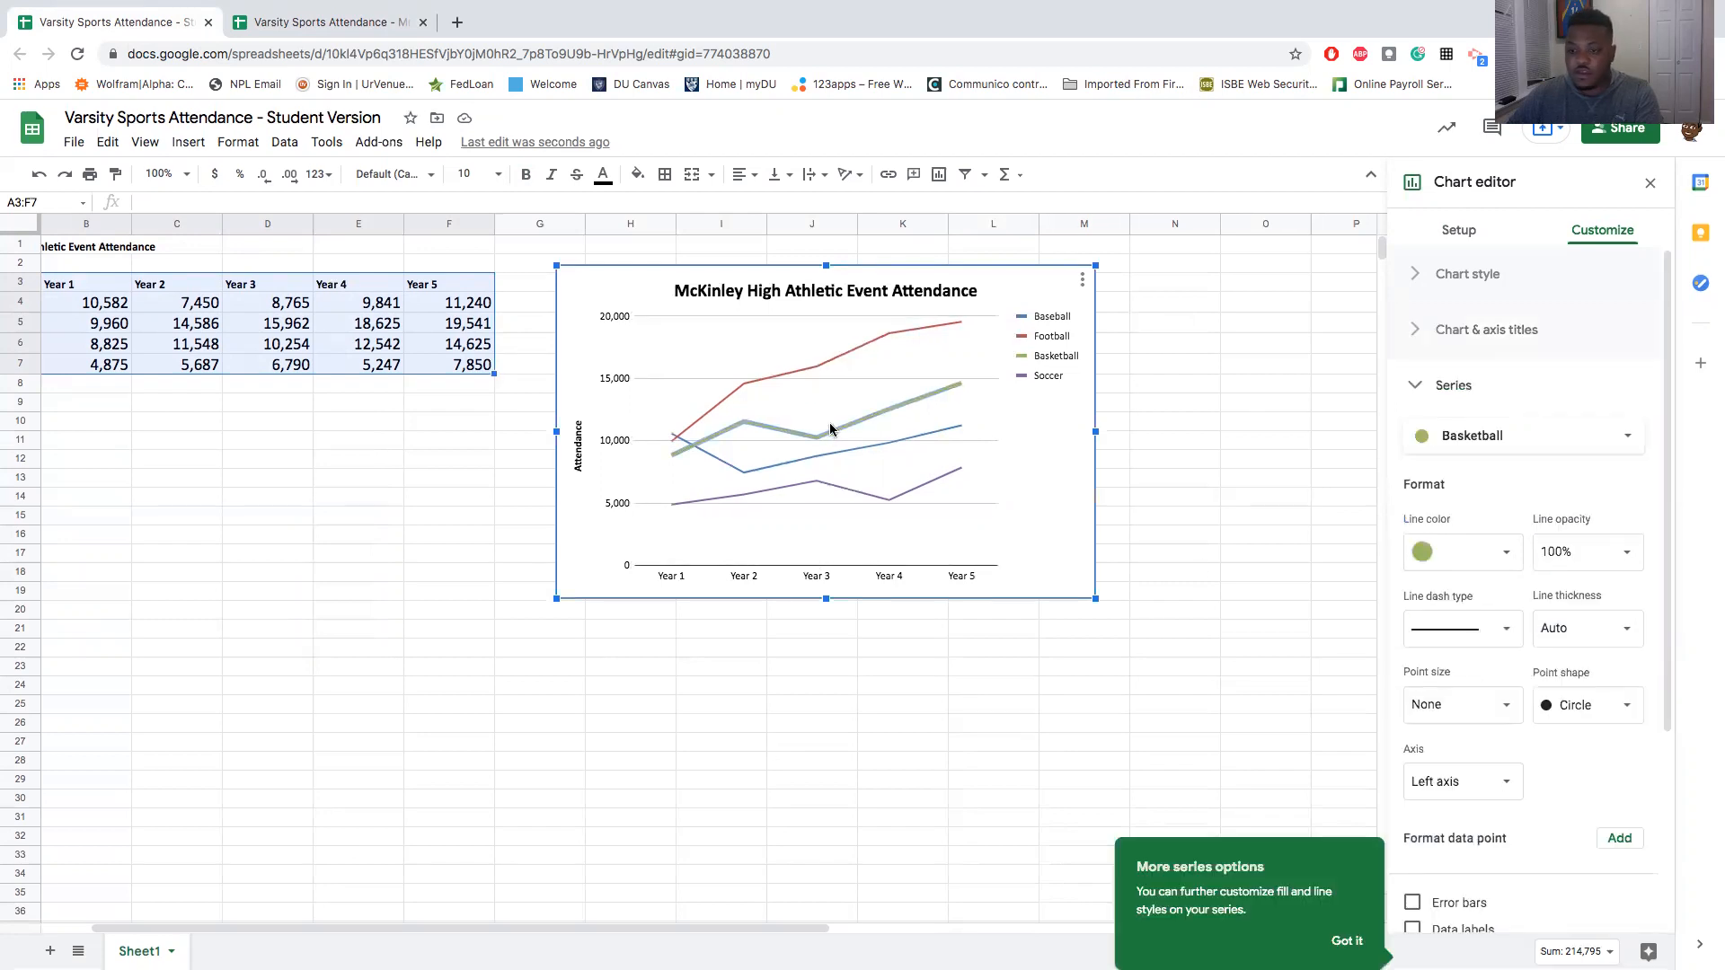
left_click(1488, 561)
left_click(1490, 554)
left_click(1491, 555)
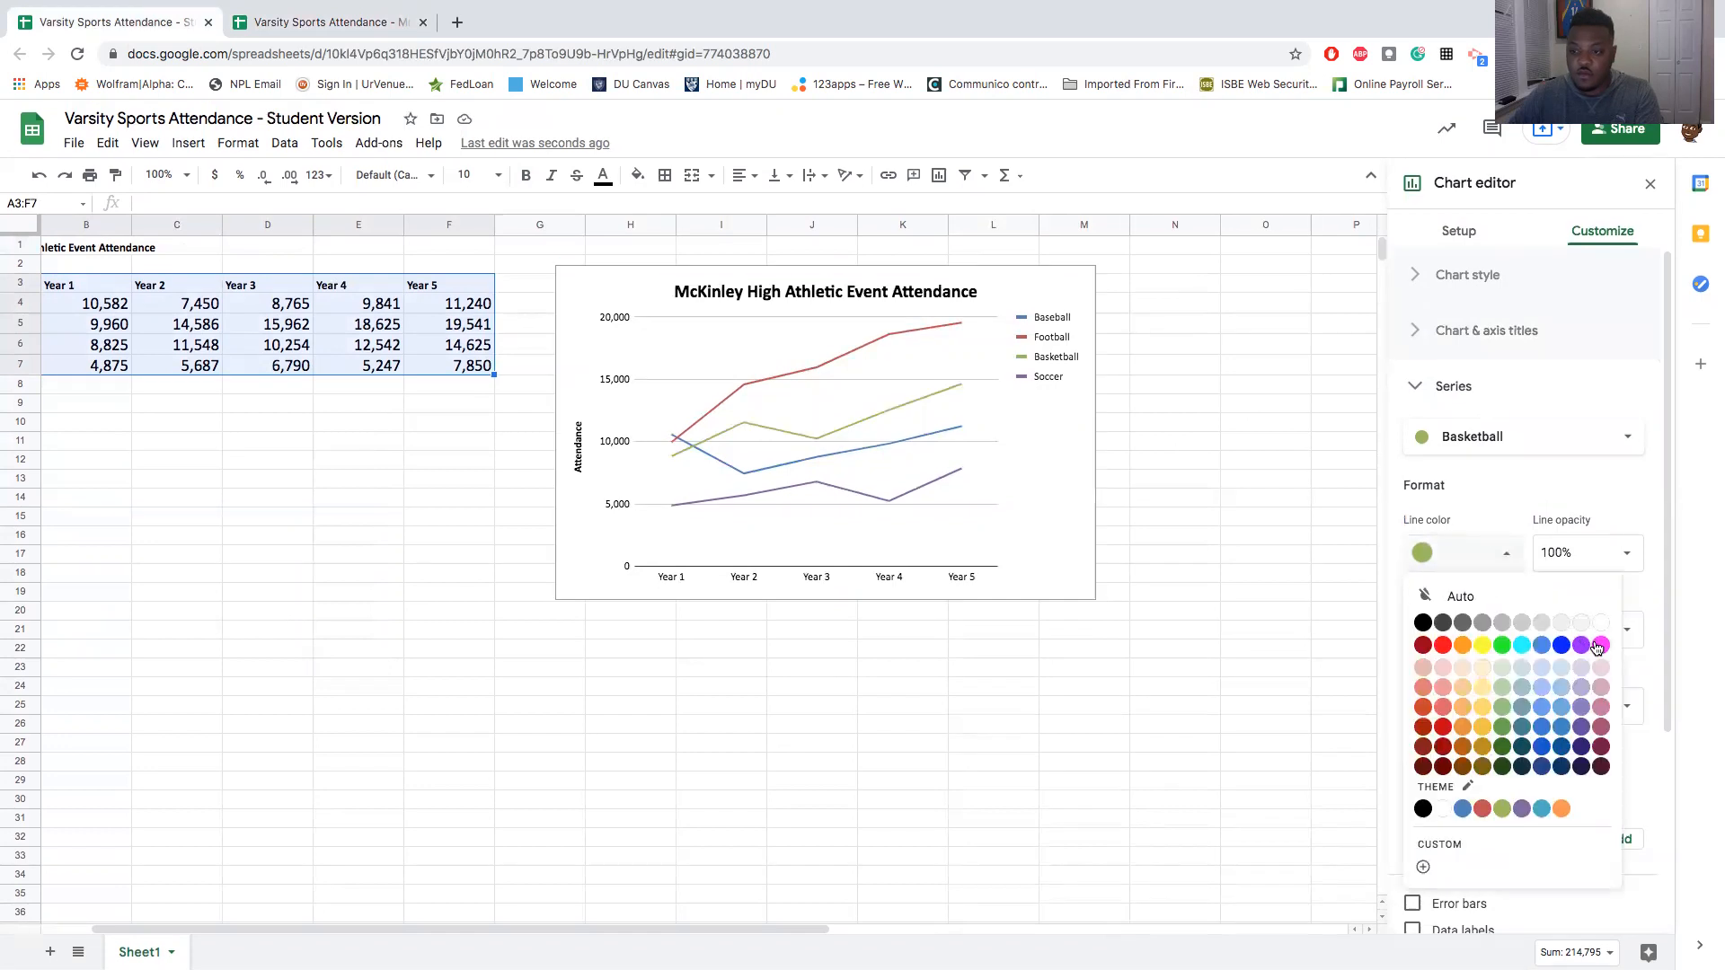
left_click(1600, 645)
- Change the line color of the Football series in the chart to a medium blue
left_click(823, 358)
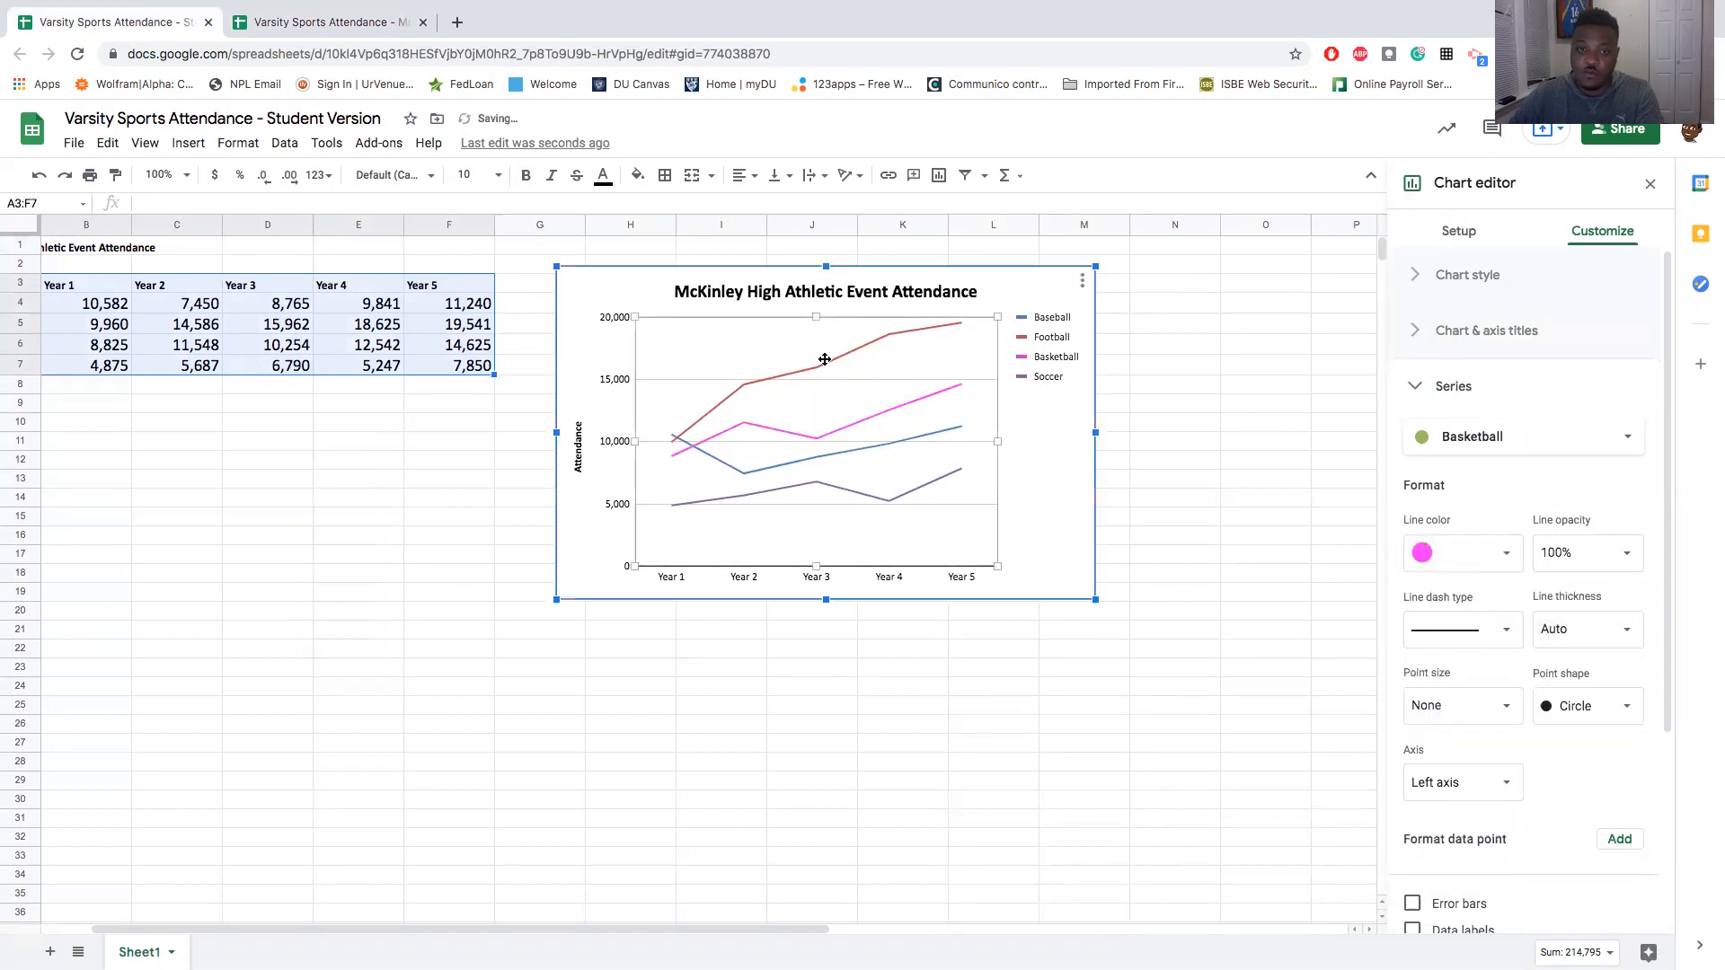
left_click(826, 363)
left_click(1501, 454)
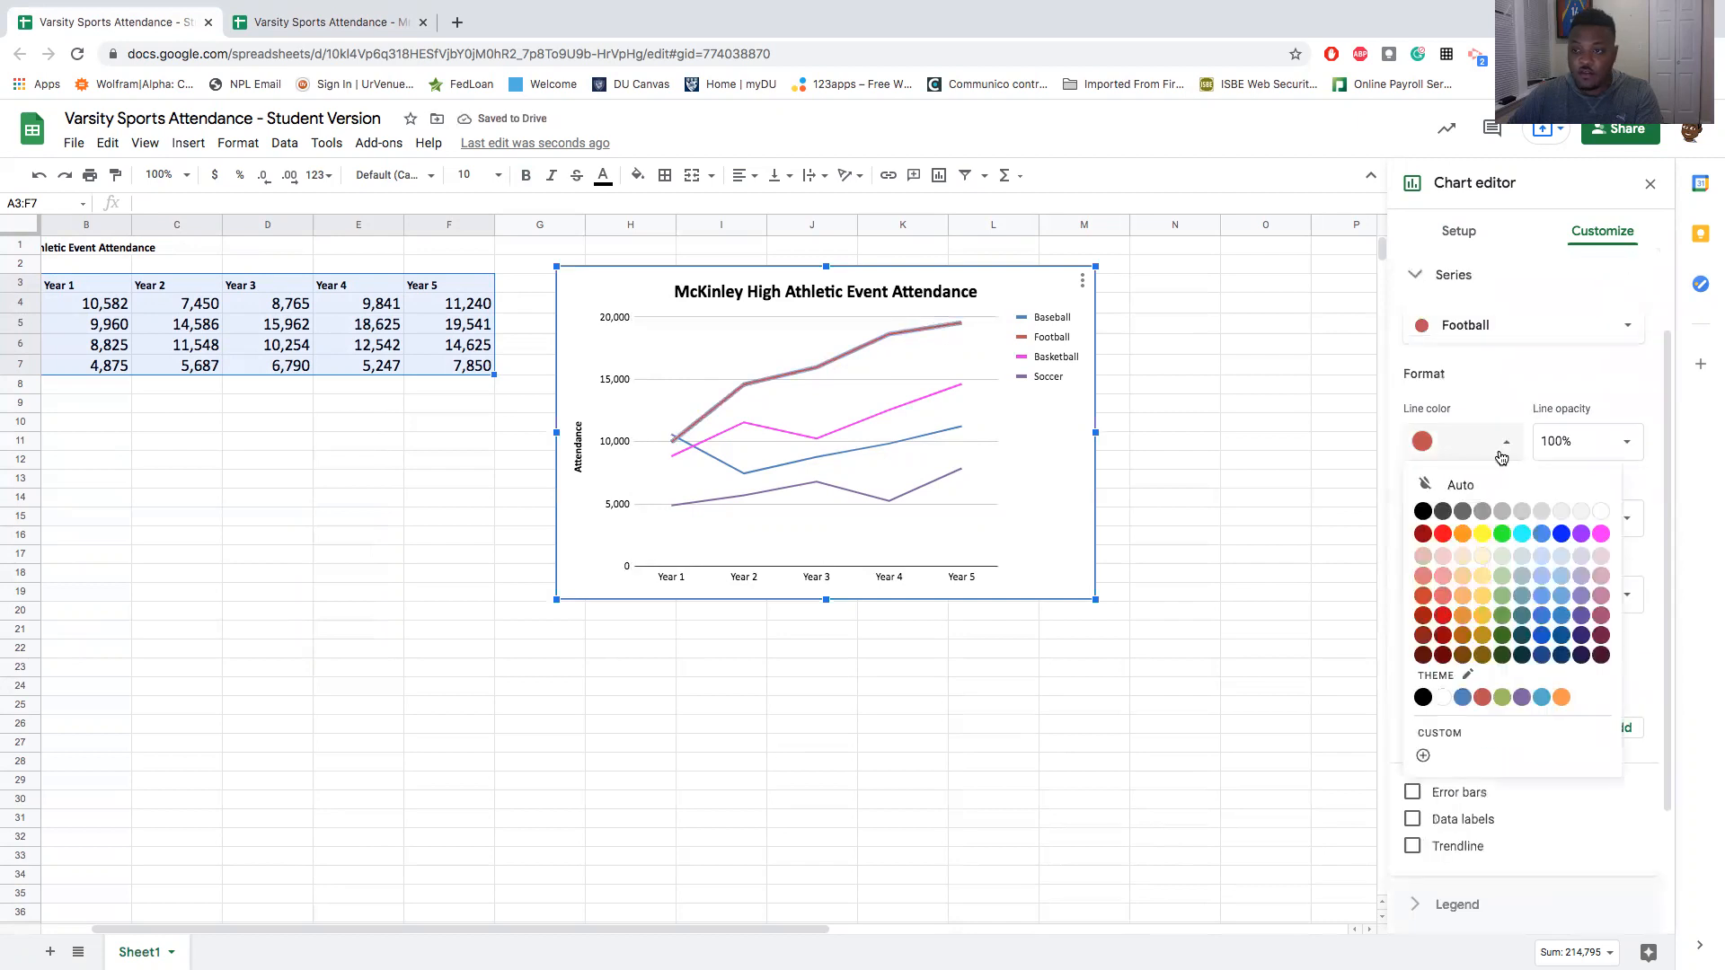
left_click(1562, 619)
left_click(1078, 519)
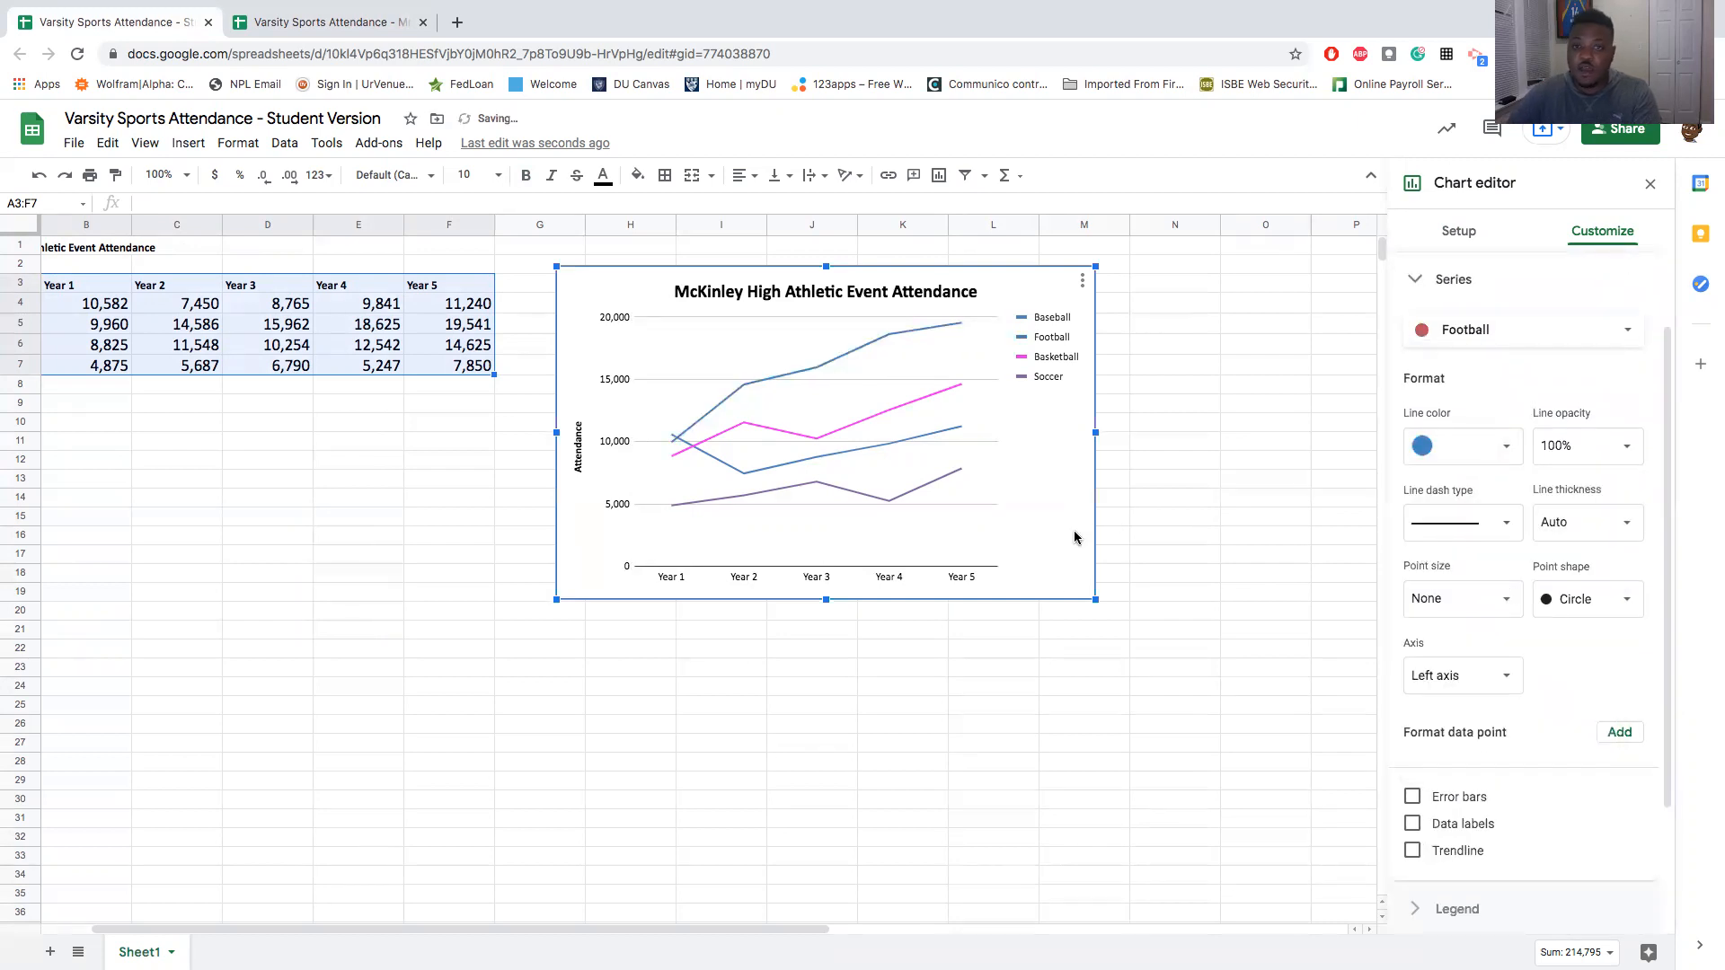